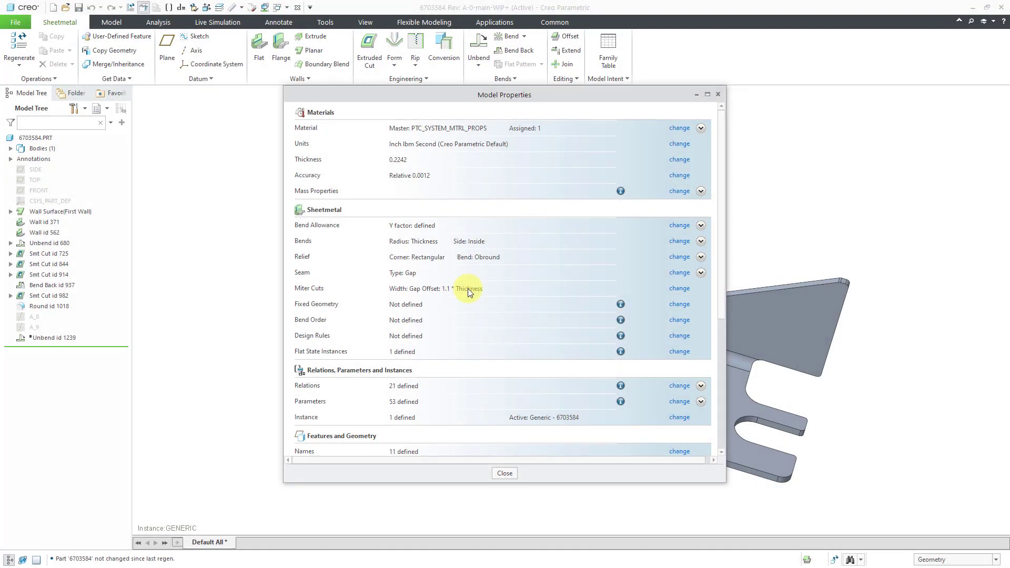
Step: Close the 6703584 Model Properties summary and bring up the File menu with recent files
left_click(505, 473)
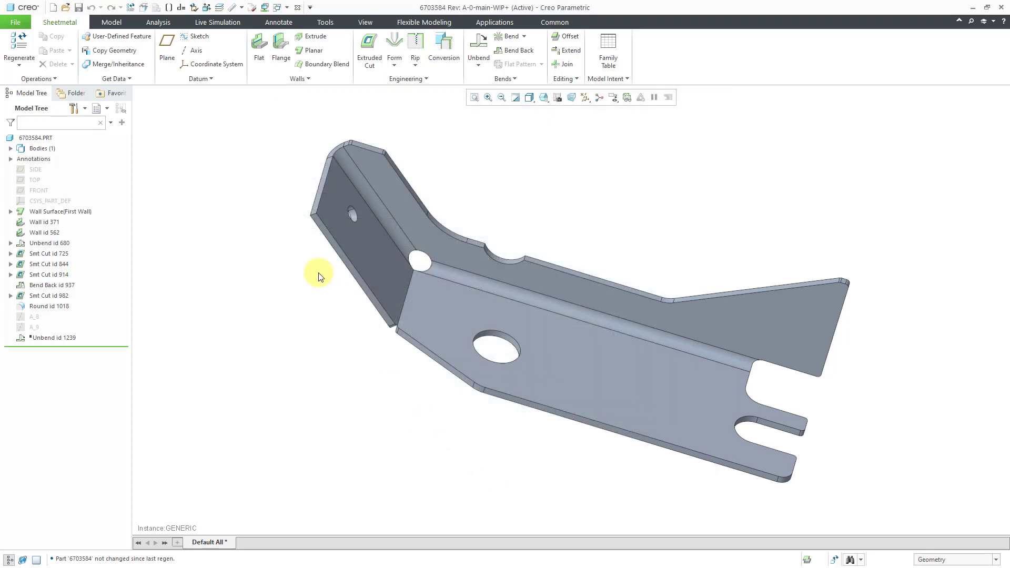
left_click(18, 24)
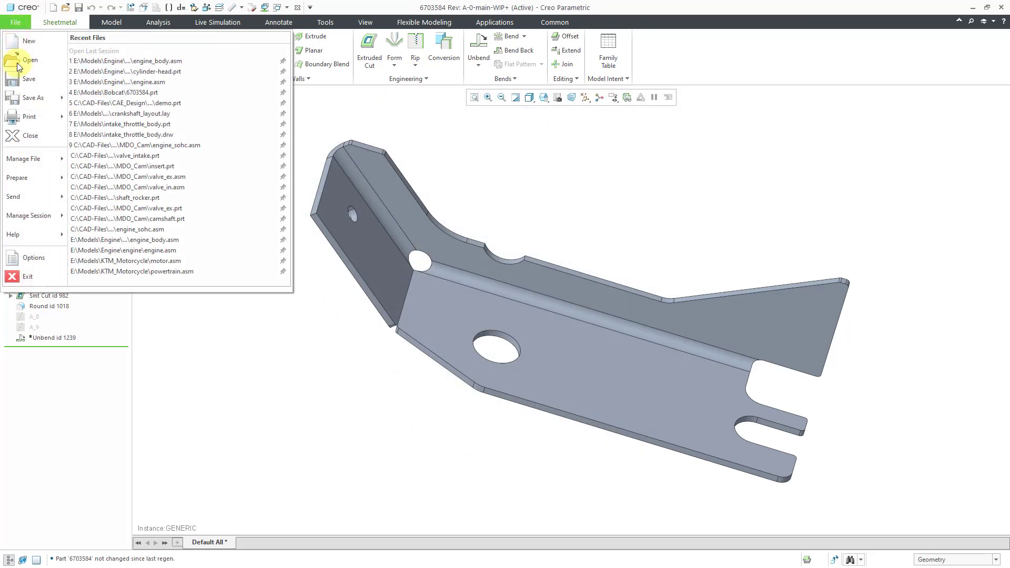
Step: Open Creo Parametric Options on the Sheetmetal page with its directory path settings
left_click(35, 258)
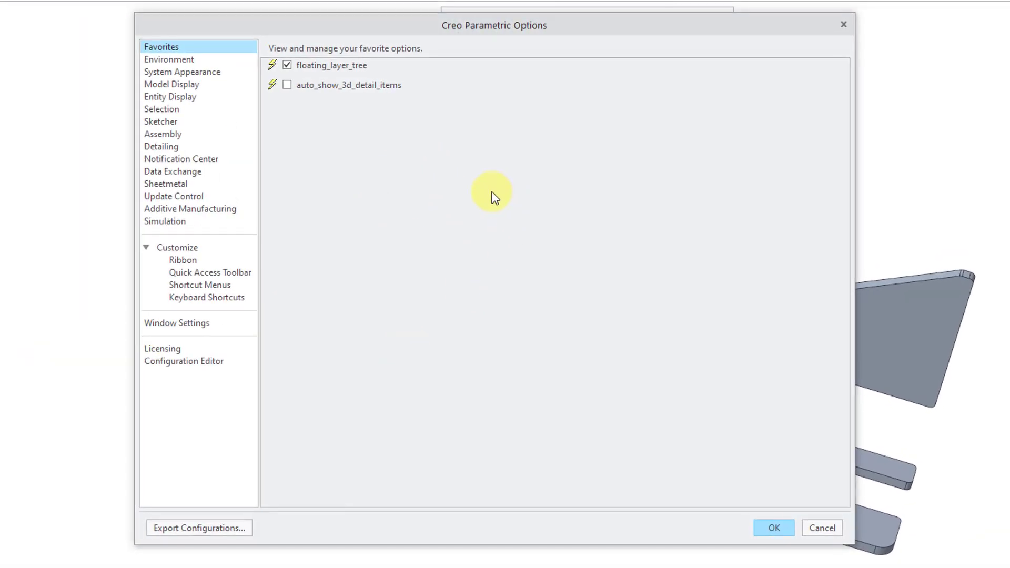
left_click(175, 184)
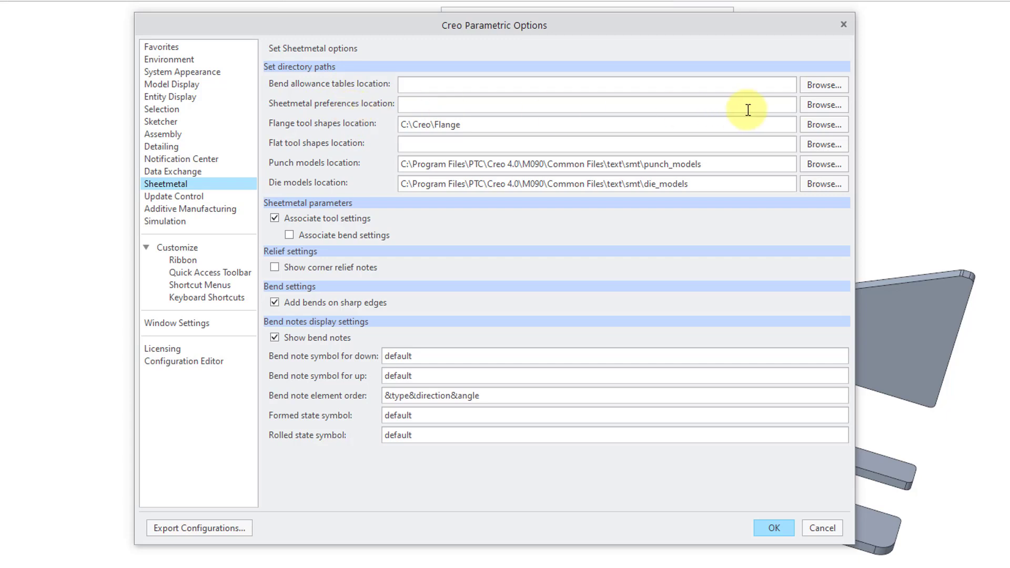
Step: Browse to C:\Creo\Sheetmetal and confirm it as the sheetmetal preferences location
left_click(825, 105)
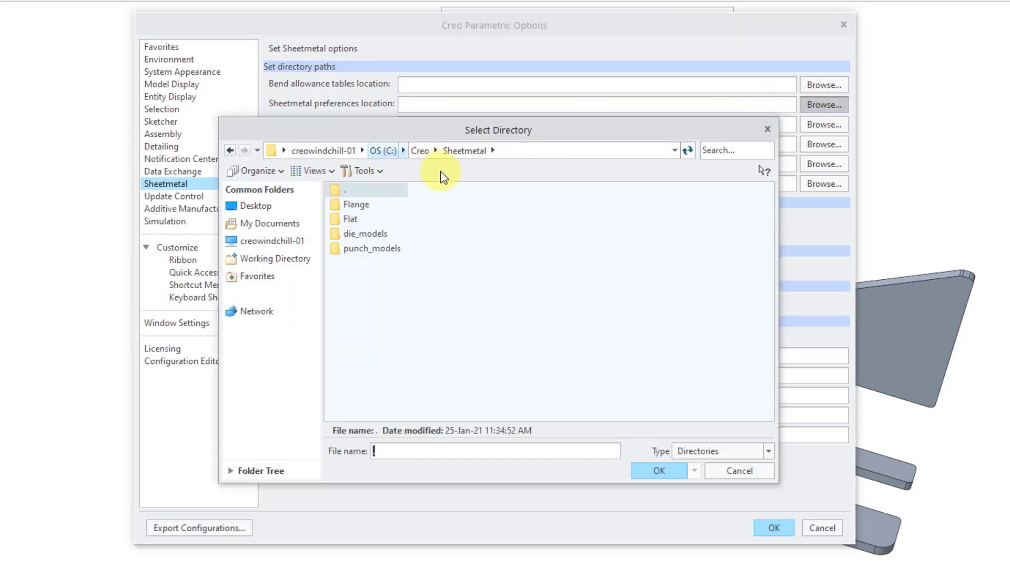
left_click(660, 471)
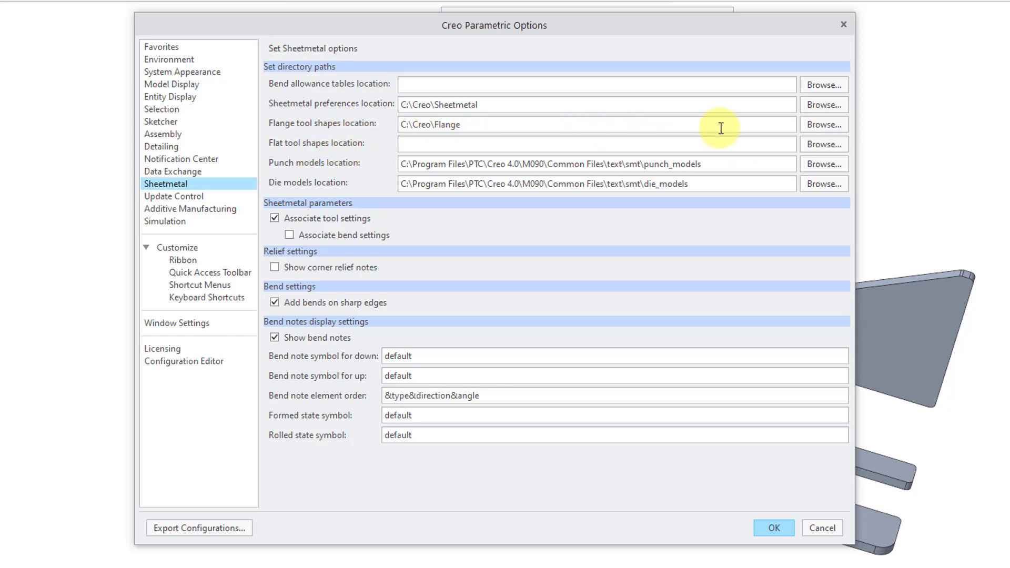
Step: Set the flange tool shapes location to C:\Creo\Sheetmetal\Flange
left_click(823, 125)
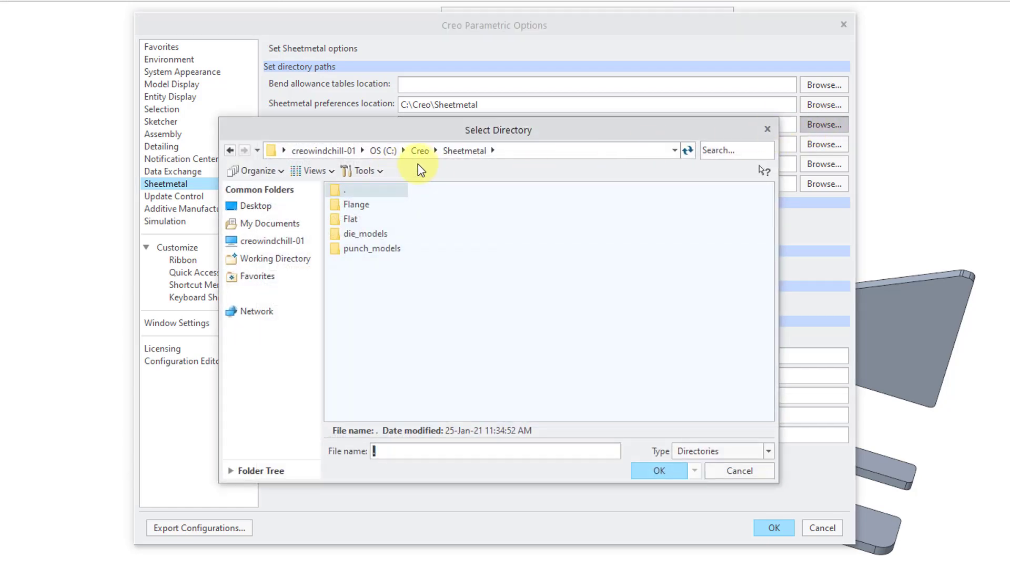
left_click(360, 205)
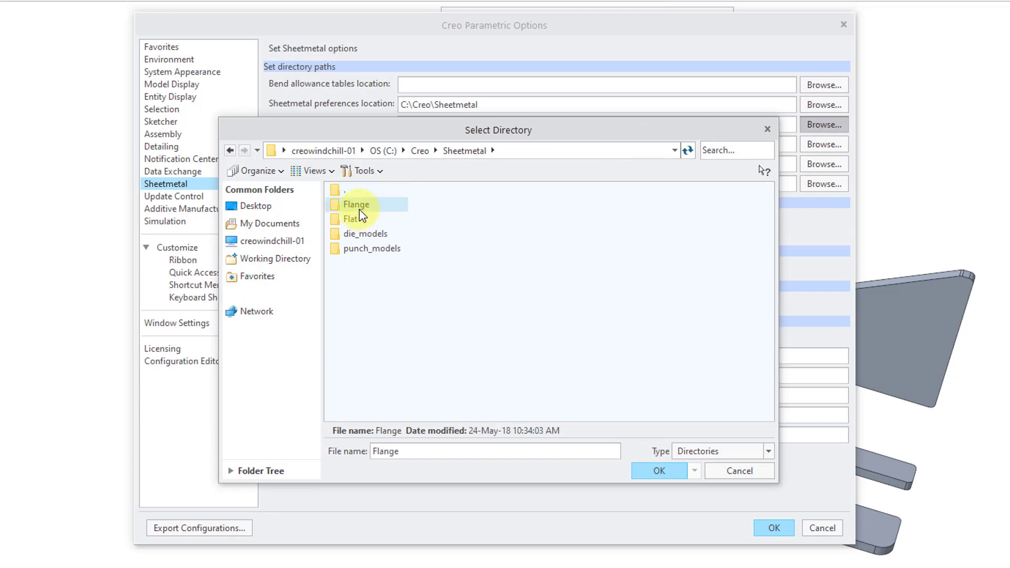
left_click_drag(401, 126, 411, 186)
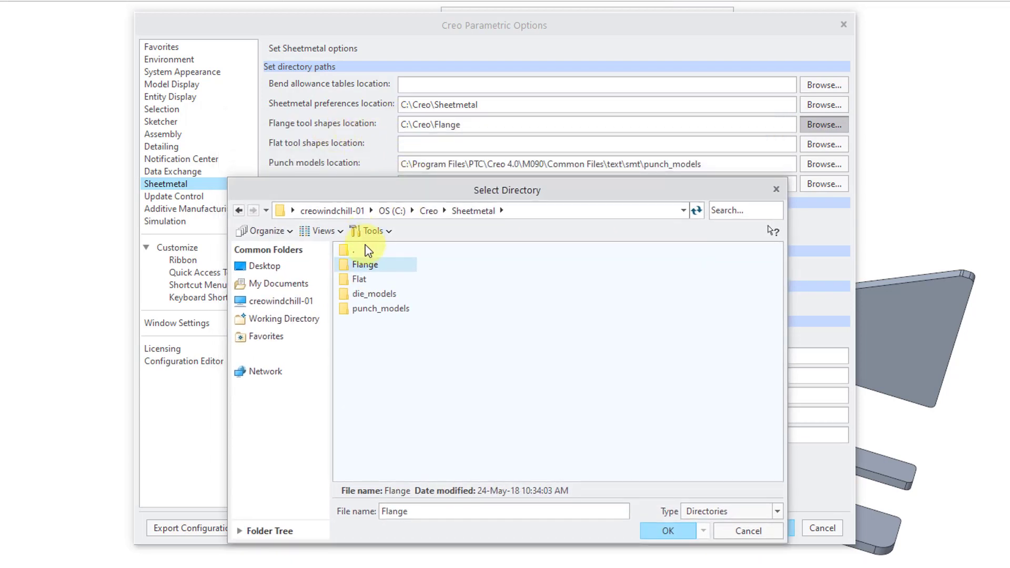
left_click(667, 530)
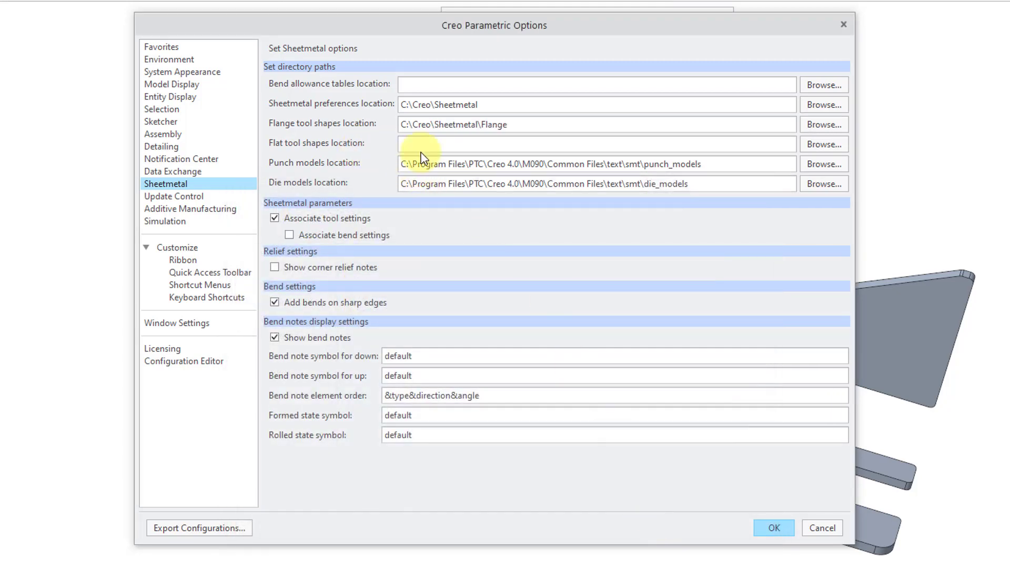
Step: Set the flat tool shapes location to C:\Creo\Sheetmetal\Flat
left_click(816, 143)
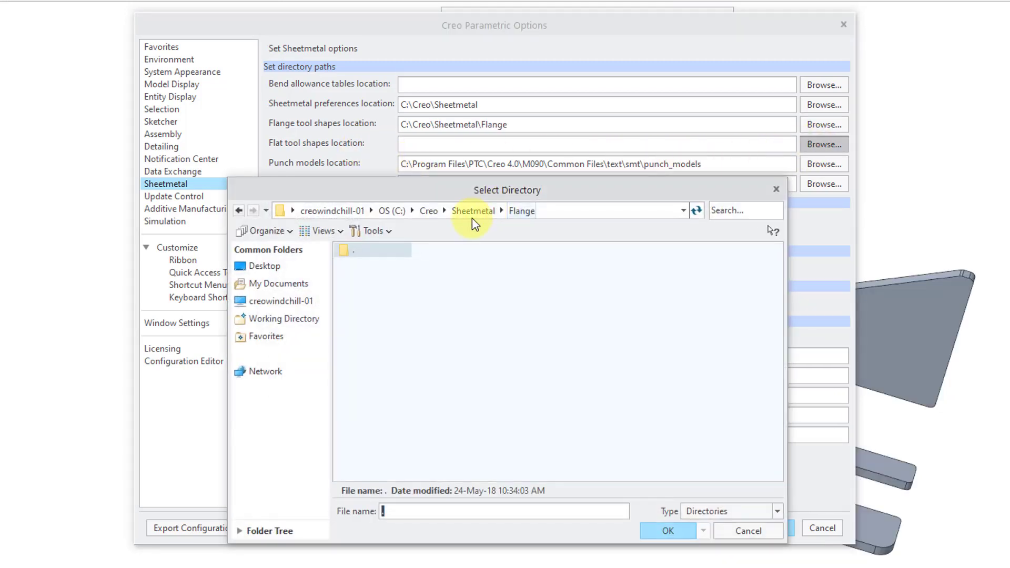
left_click(473, 210)
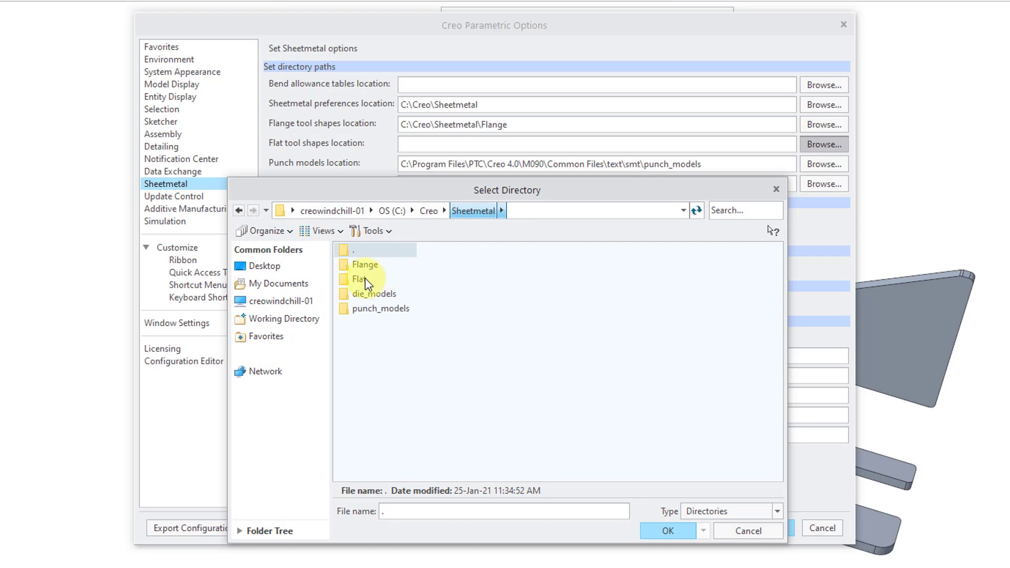
double_click(367, 285)
left_click(669, 531)
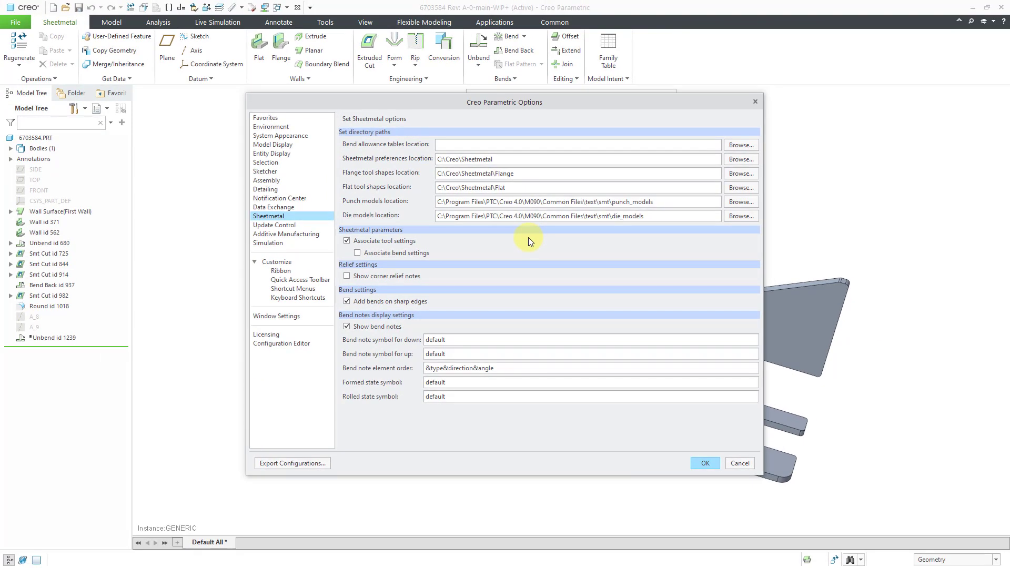
Step: In File Explorer, browse from C: through Program Files\PTC\Creo 4.0\M090\Common Files\text into smt
key("alt+Tab")
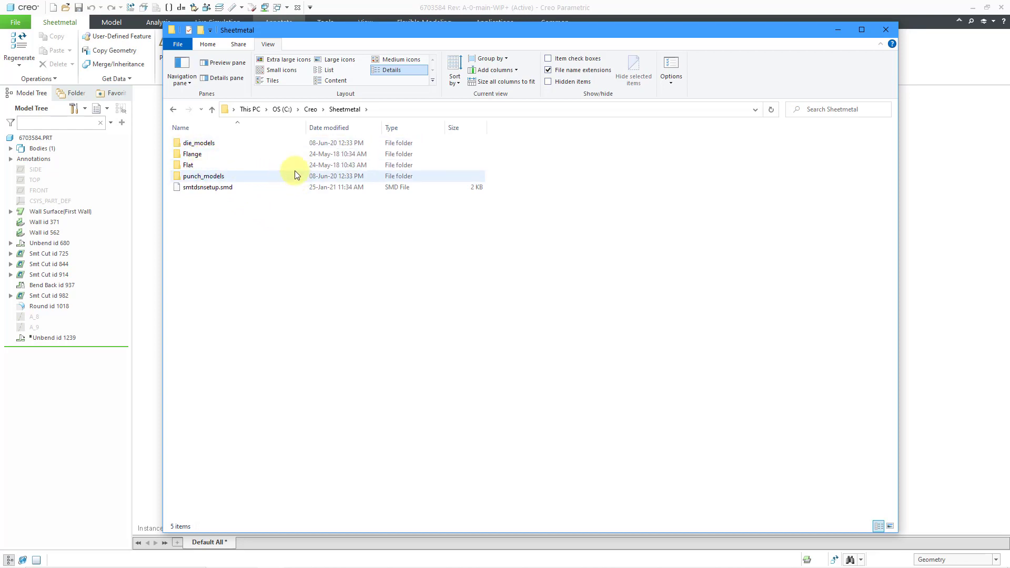
left_click(284, 109)
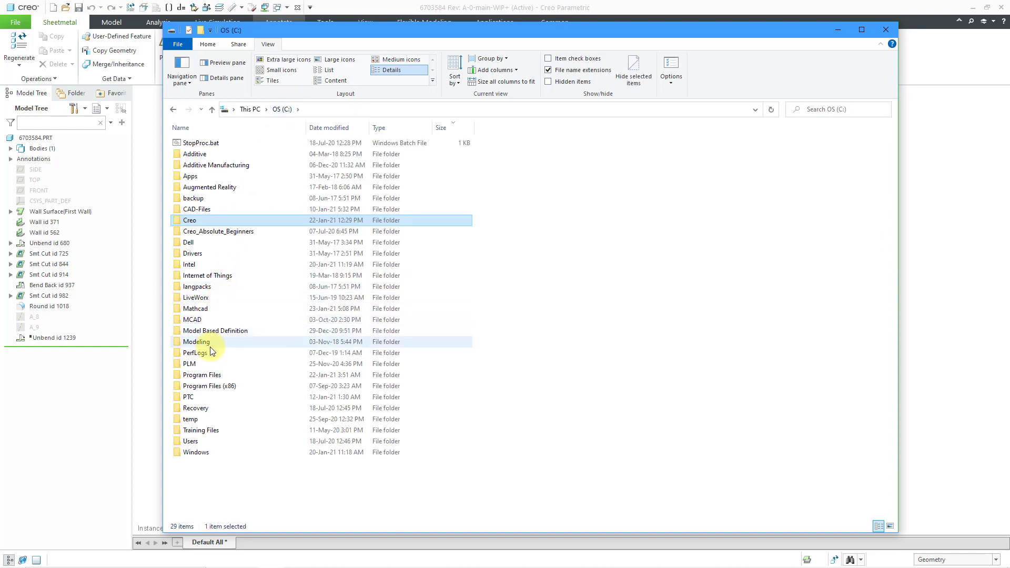
double_click(209, 374)
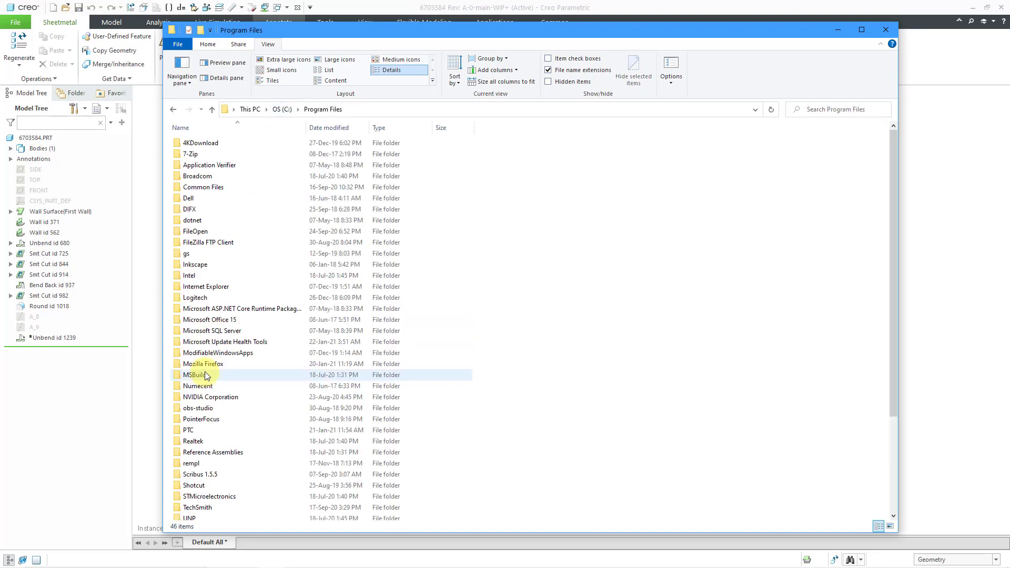
double_click(203, 430)
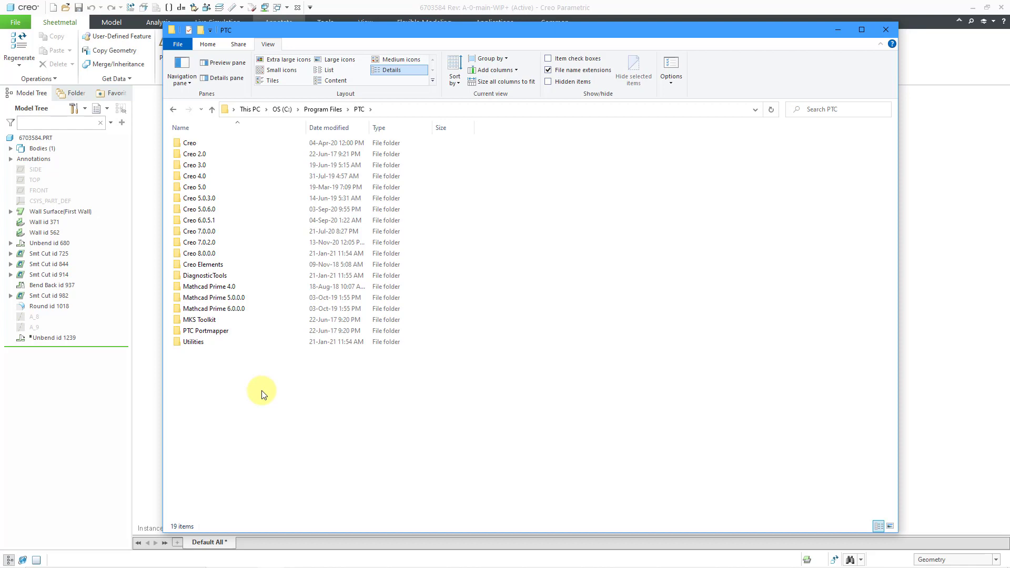
double_click(205, 175)
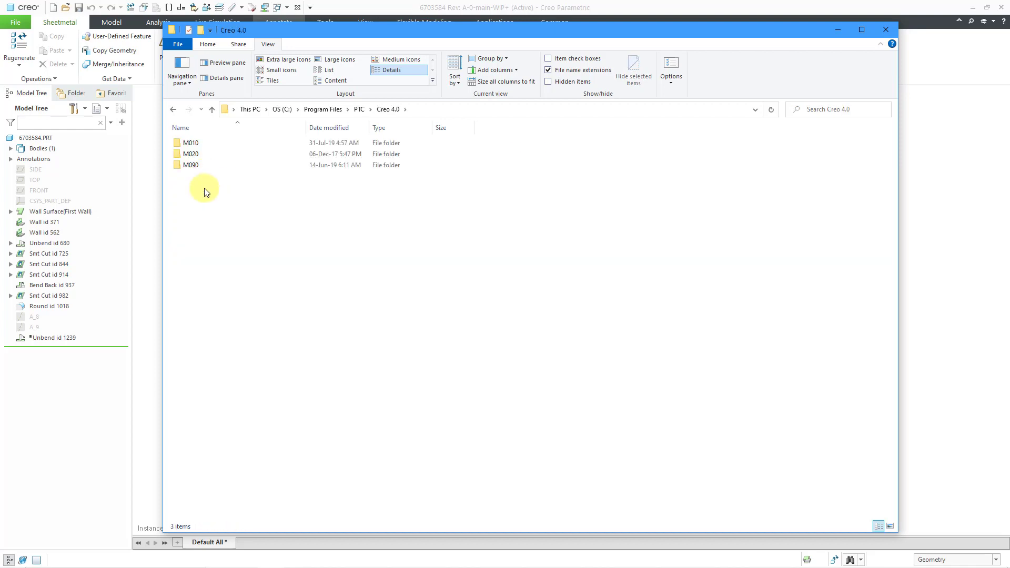
double_click(195, 165)
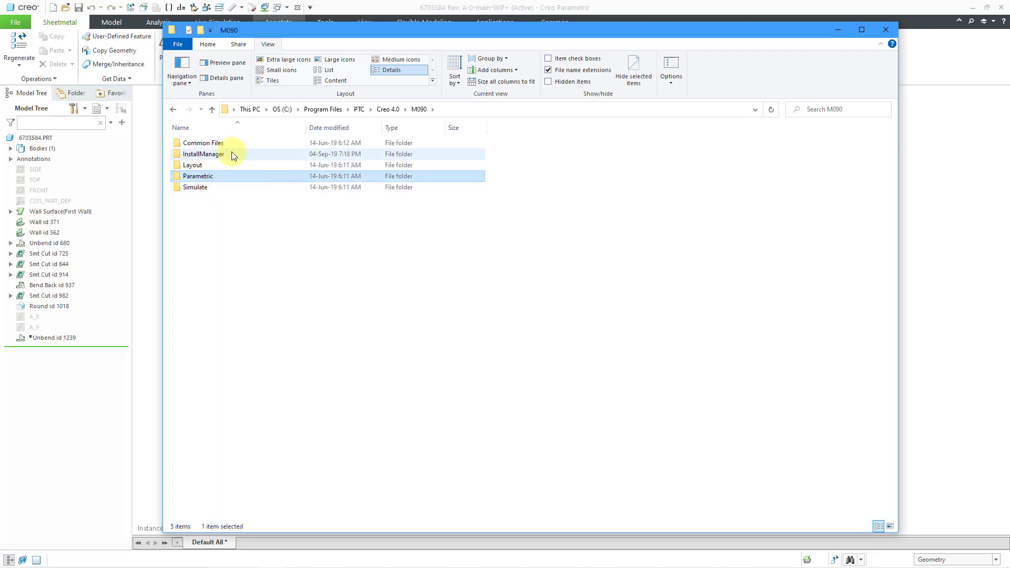
double_click(207, 144)
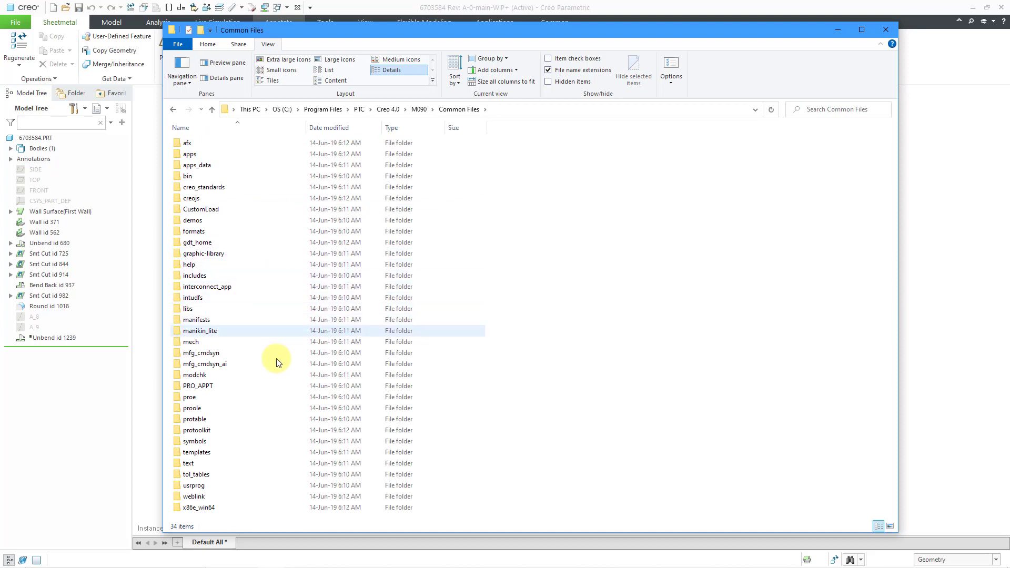
left_click(214, 465)
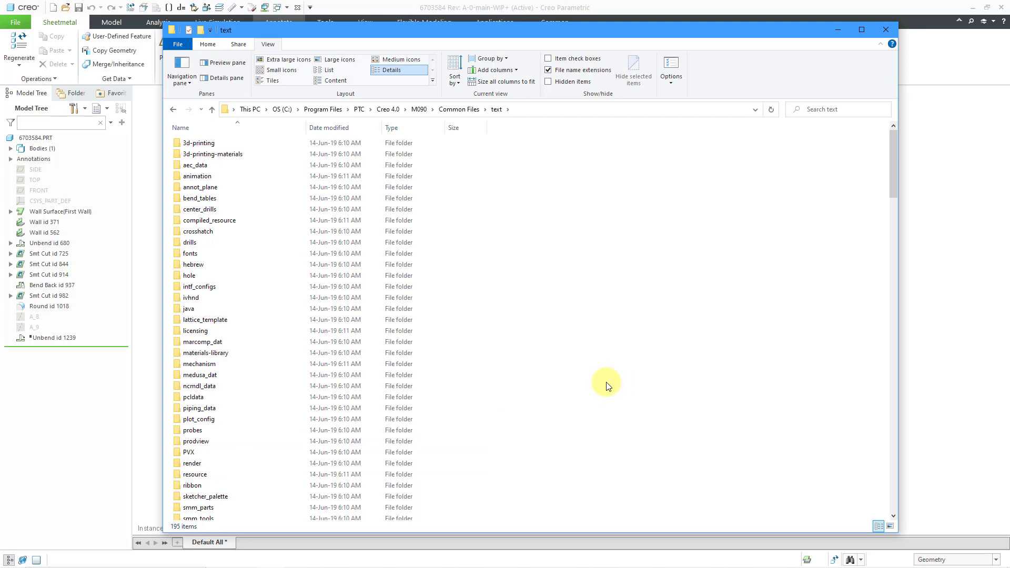
scroll(606, 383, "down", 2)
left_click(194, 473)
double_click(194, 473)
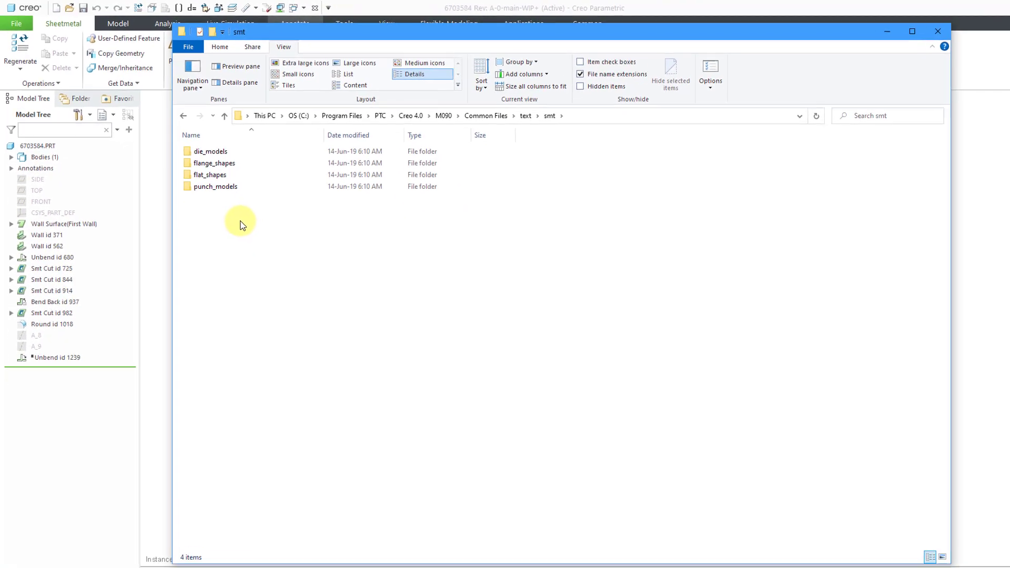
Step: Look inside punch_models, then return via drive C to C:\Creo\Sheetmetal
double_click(220, 188)
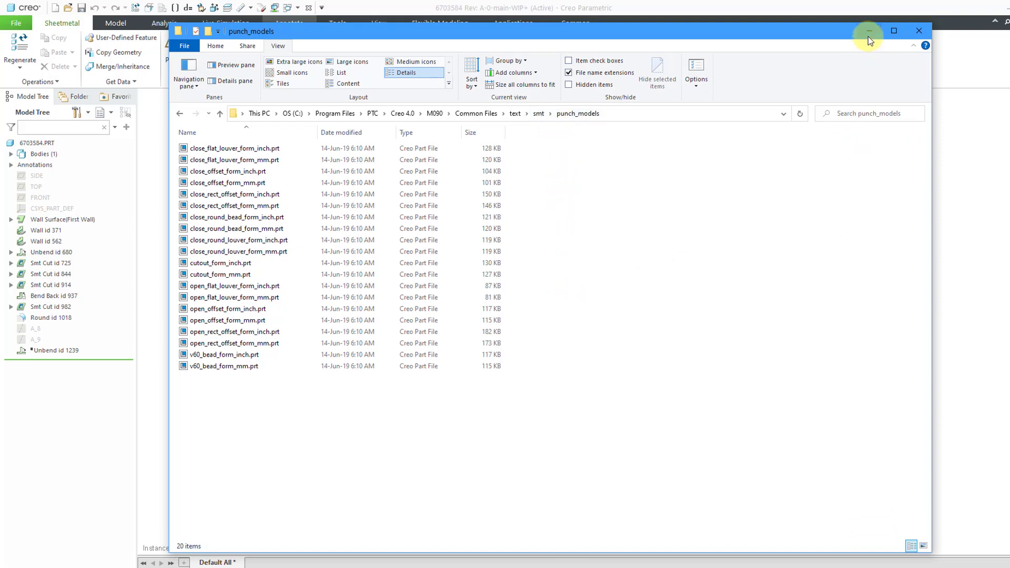
left_click(538, 115)
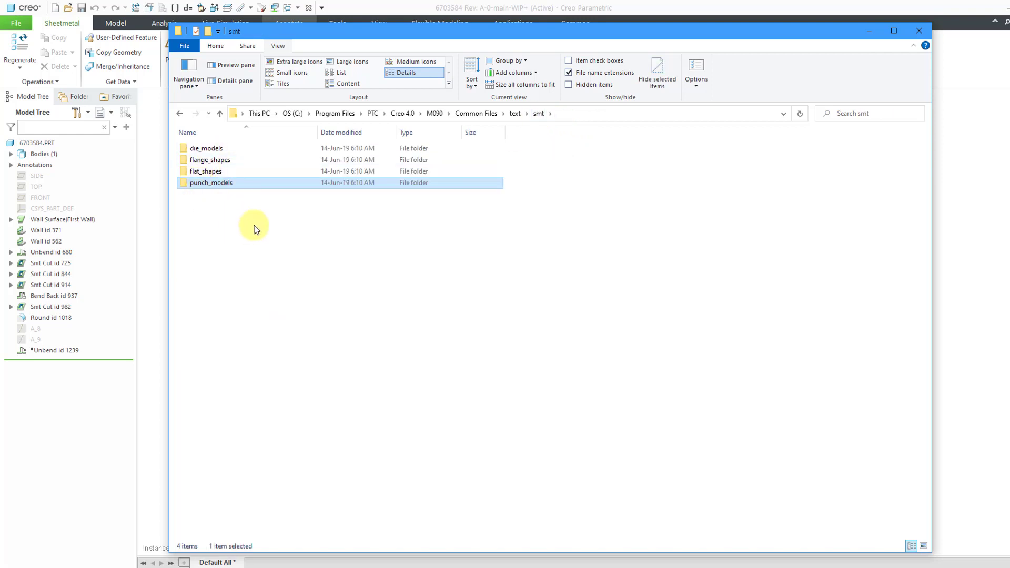
left_click(293, 114)
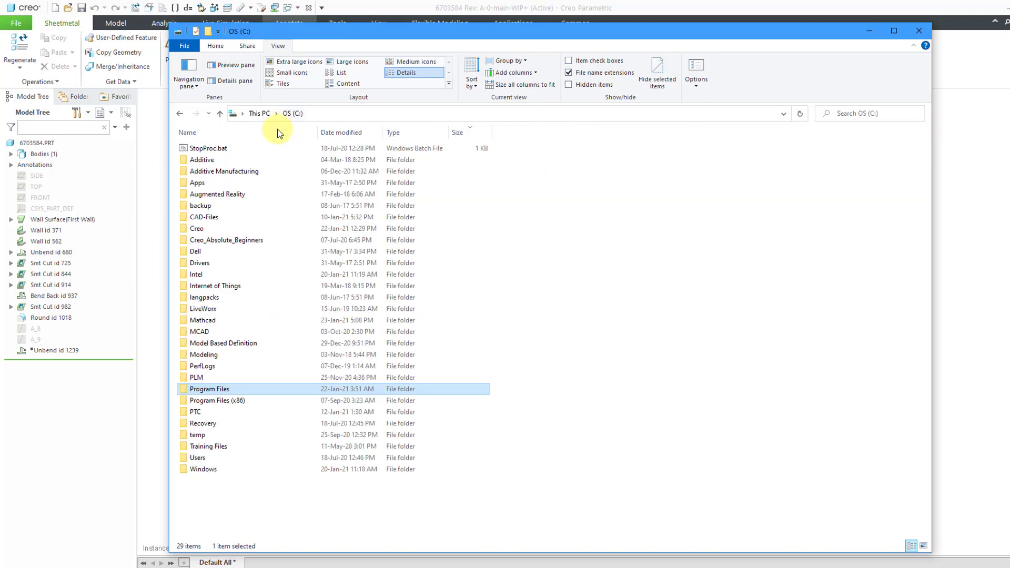
double_click(197, 229)
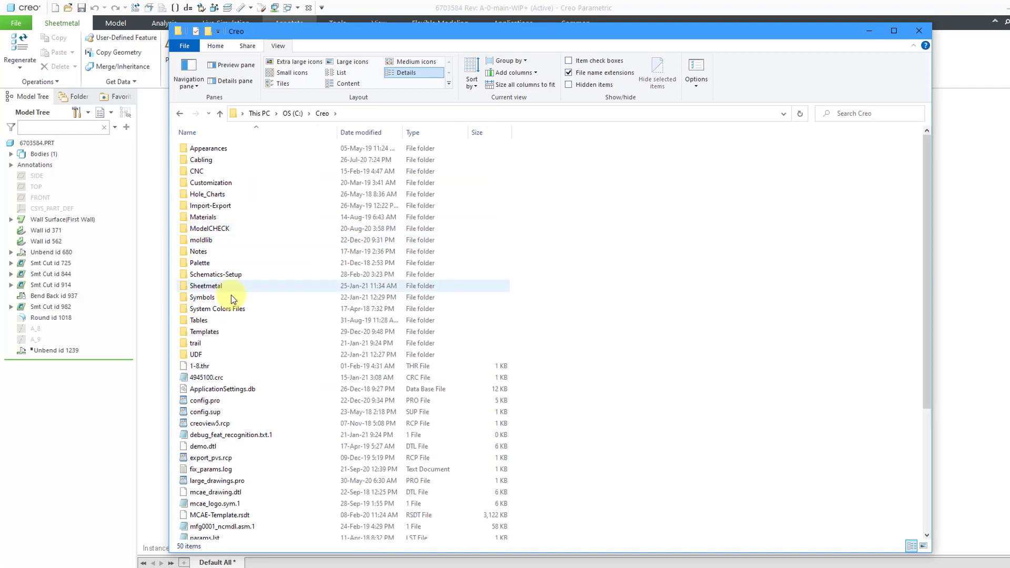
double_click(226, 288)
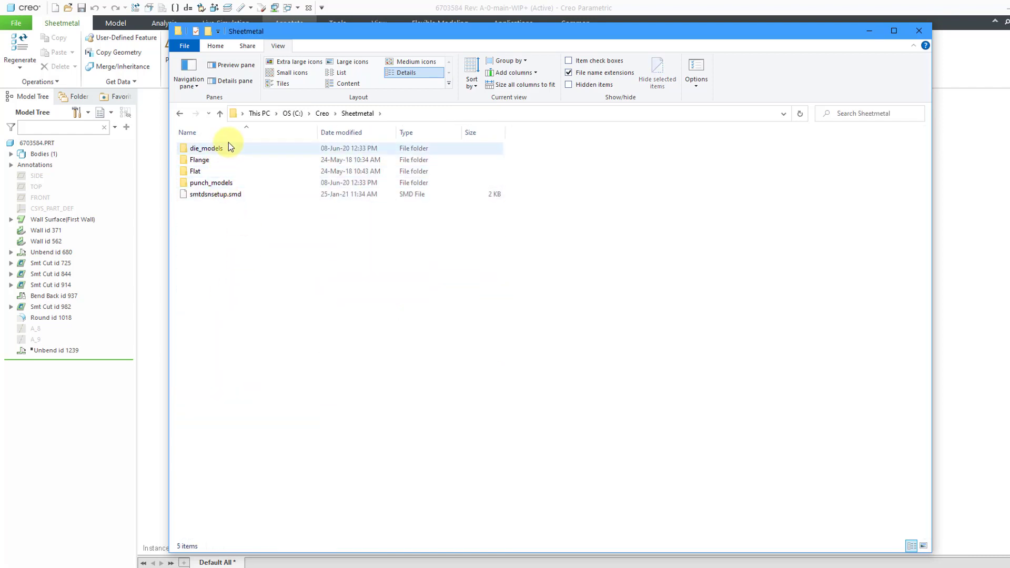
Step: Set the punch models location to C:\Creo\Sheetmetal\punch_models
left_click(868, 34)
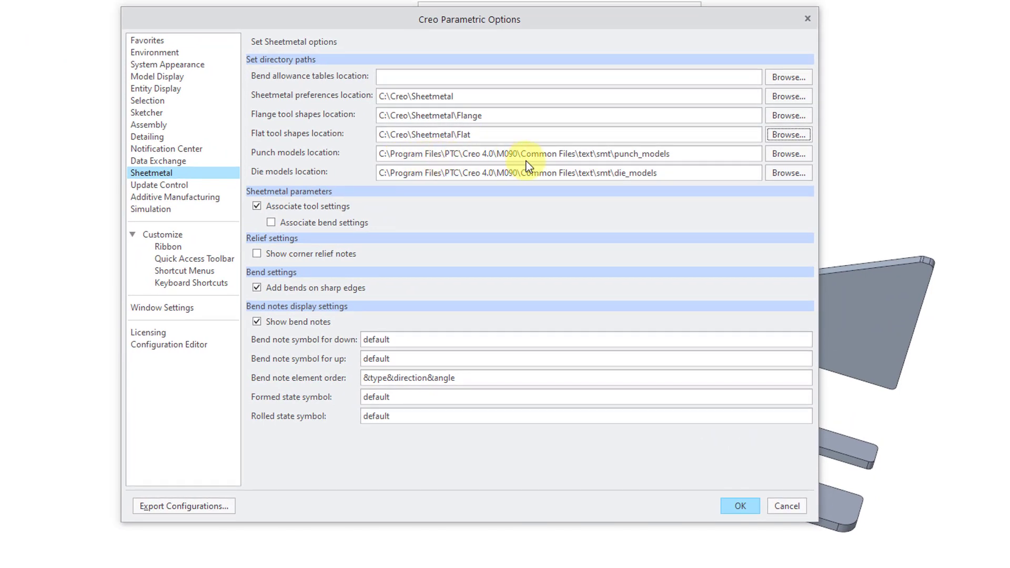
left_click(793, 155)
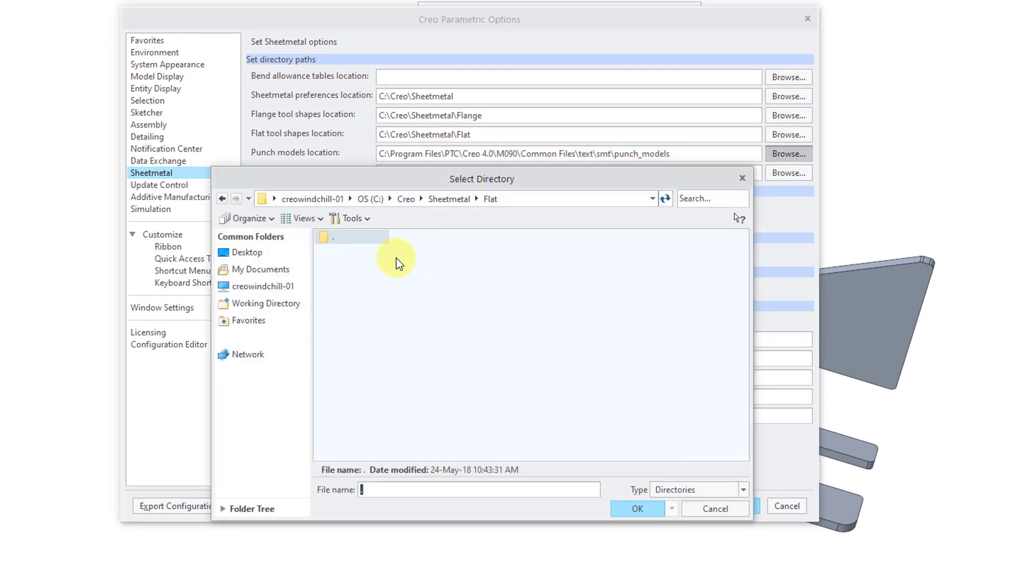
left_click(447, 200)
left_click_drag(449, 184, 429, 228)
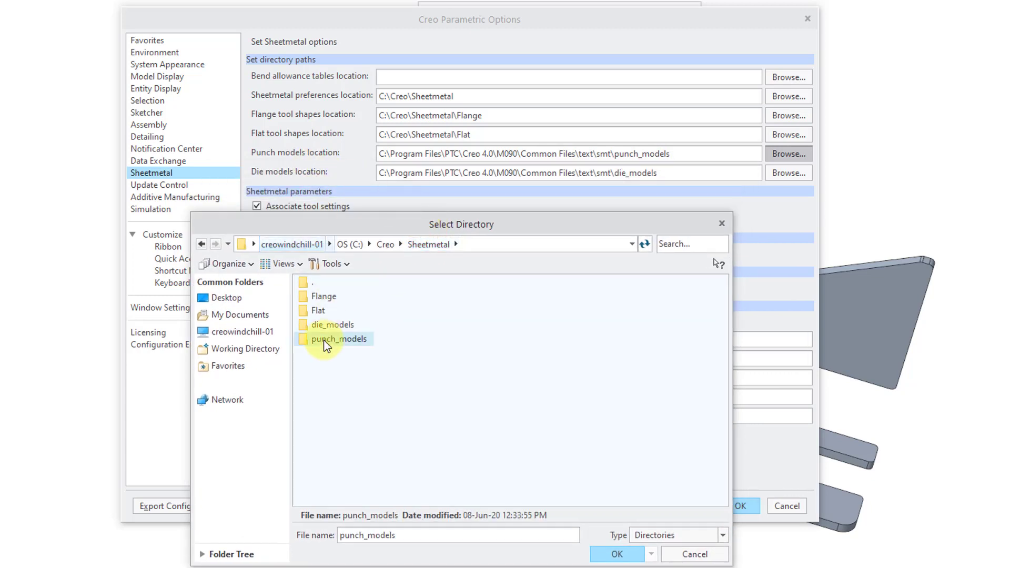
double_click(327, 341)
left_click(614, 552)
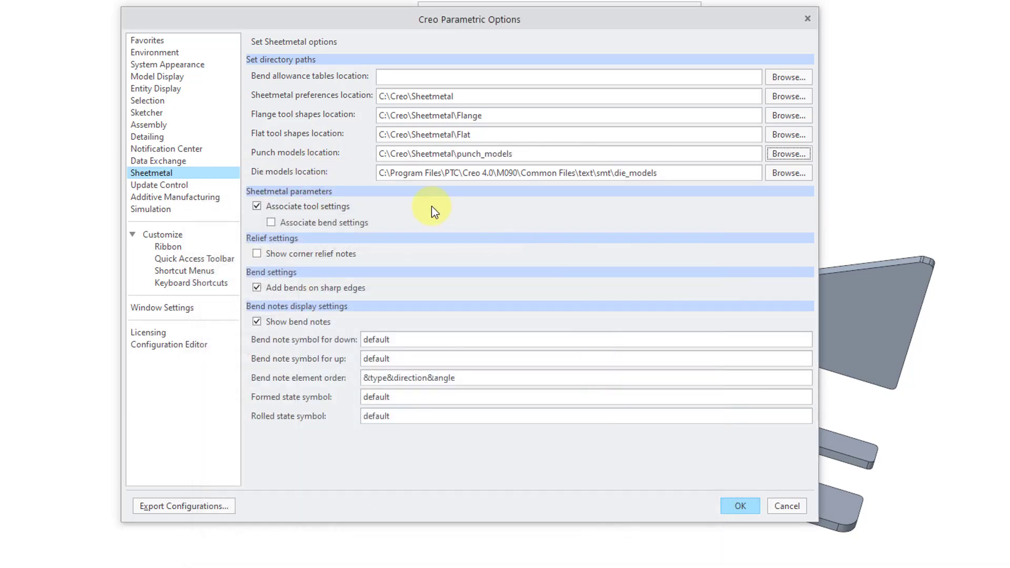
Step: Set die models to C:\Creo\Sheetmetal\die_models and apply without saving a configuration file
left_click(801, 174)
left_click(436, 244)
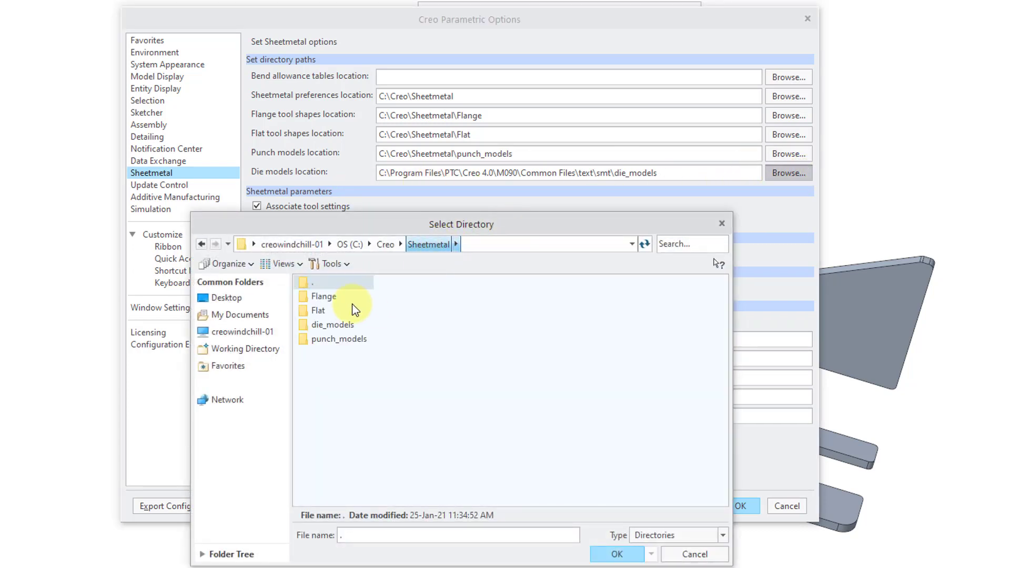
double_click(333, 325)
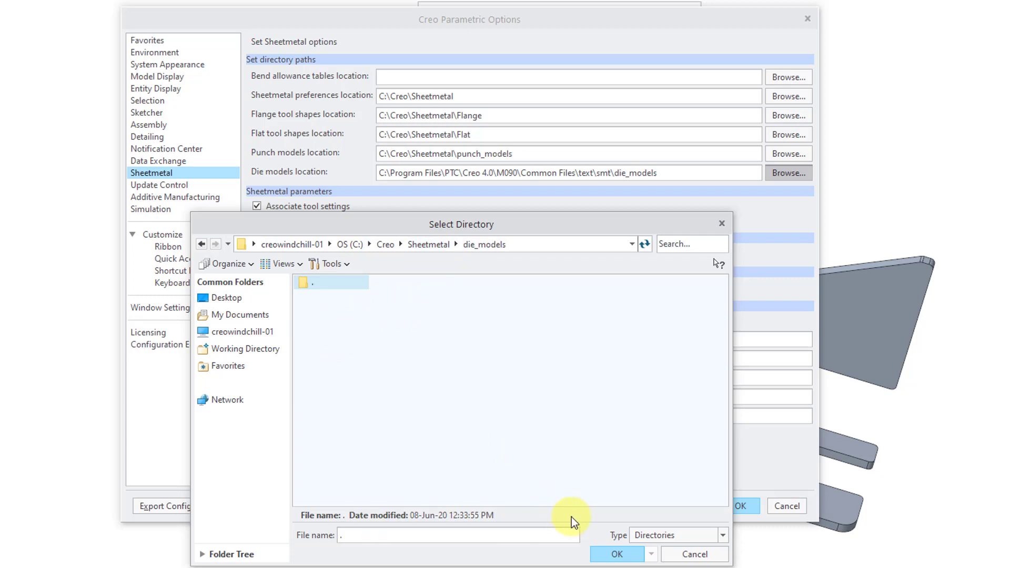
left_click(617, 554)
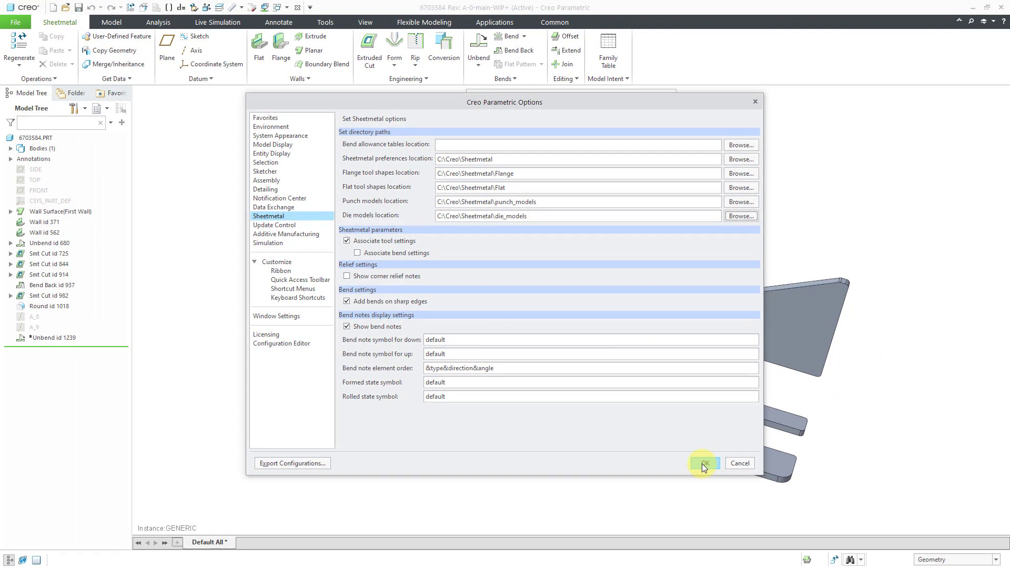
left_click(704, 463)
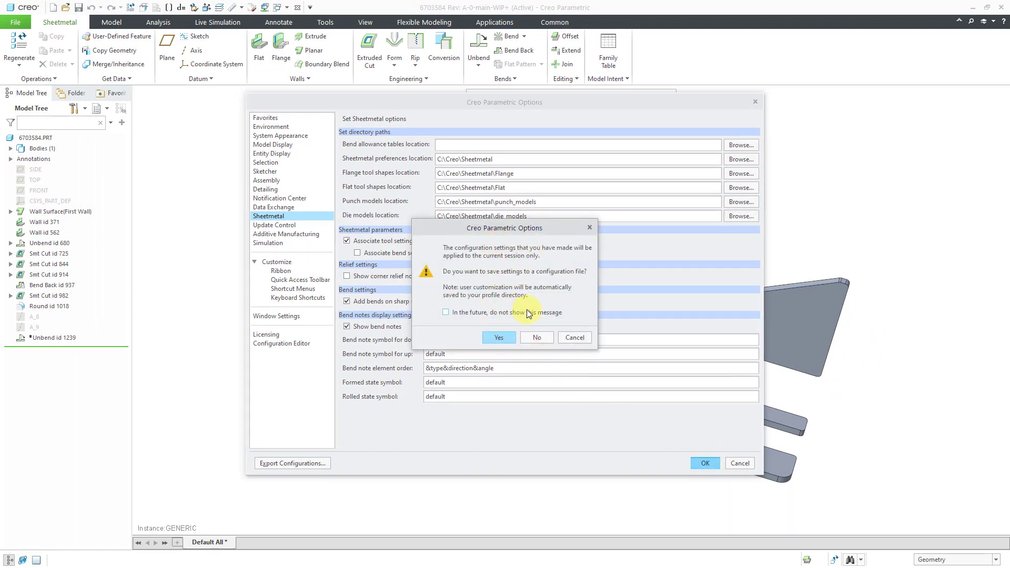
left_click(542, 338)
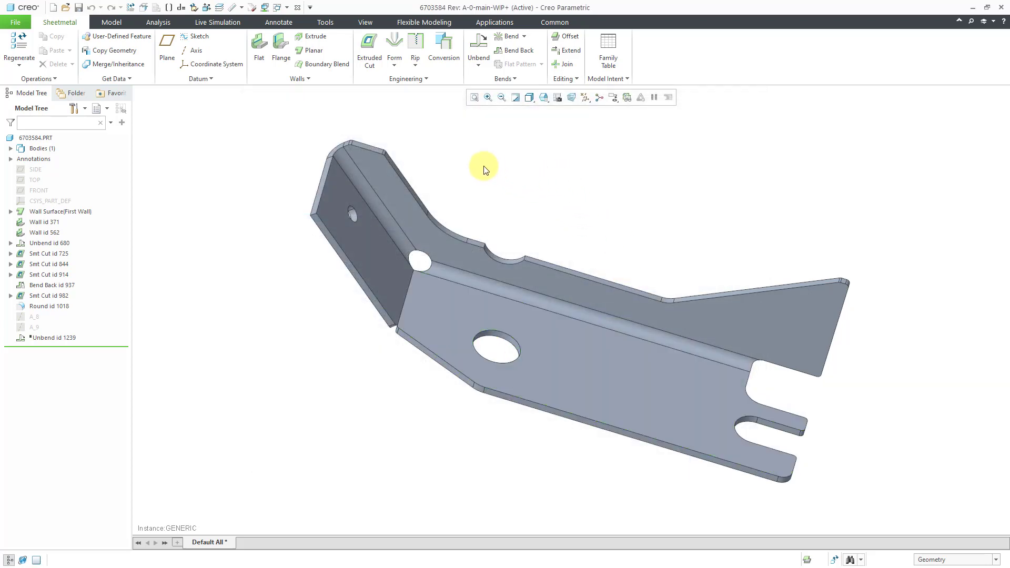
Step: Cancel a started bend, then create Flange 1 on the end wall's top edge
left_click(512, 36)
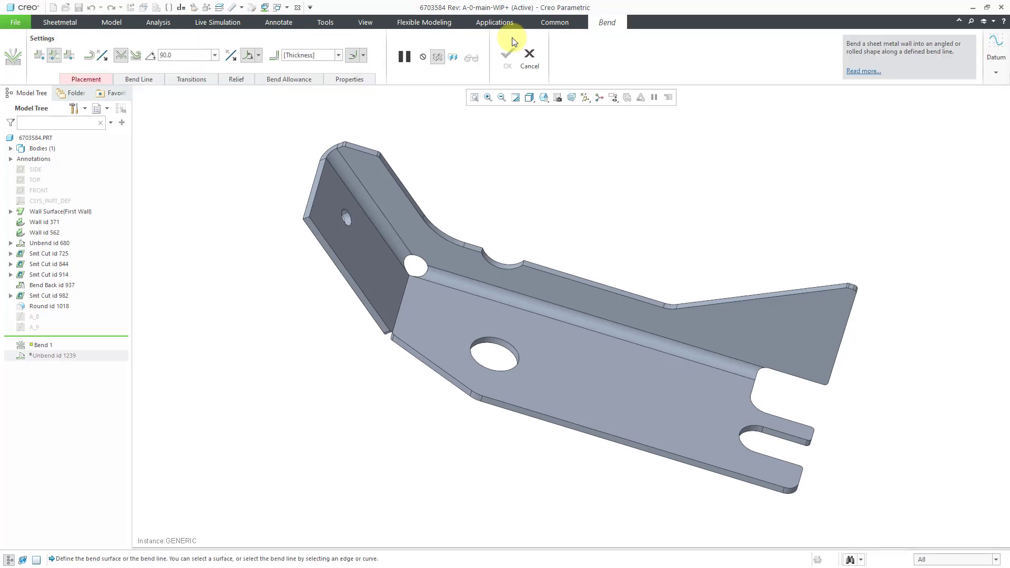
left_click(529, 54)
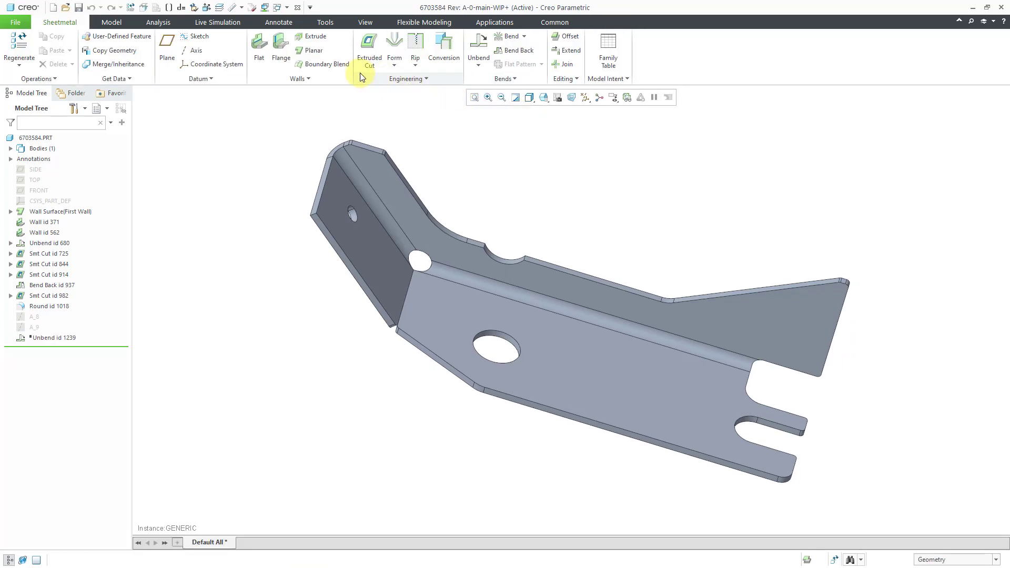
left_click(282, 63)
left_click(314, 184)
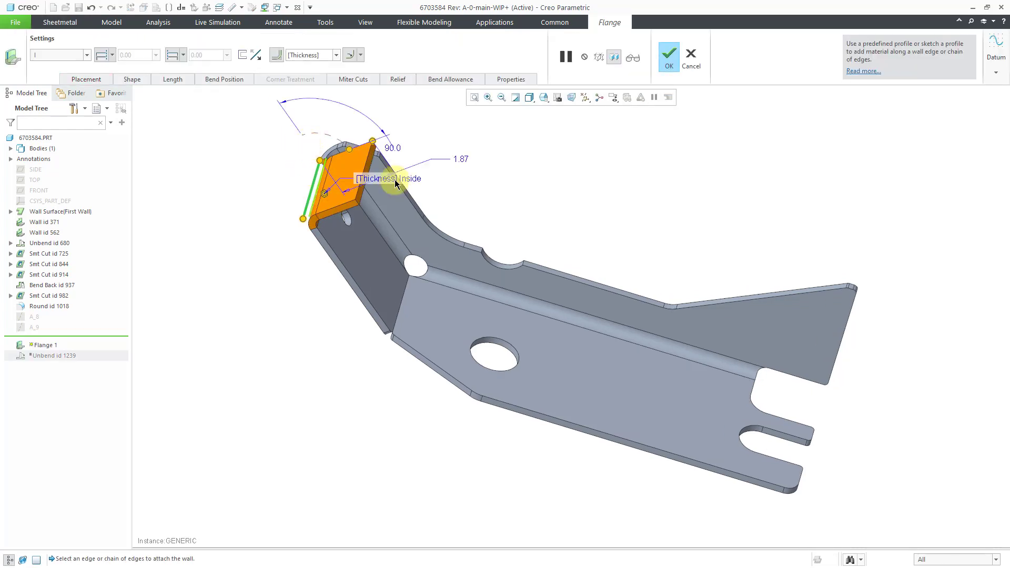
middle_click(576, 194)
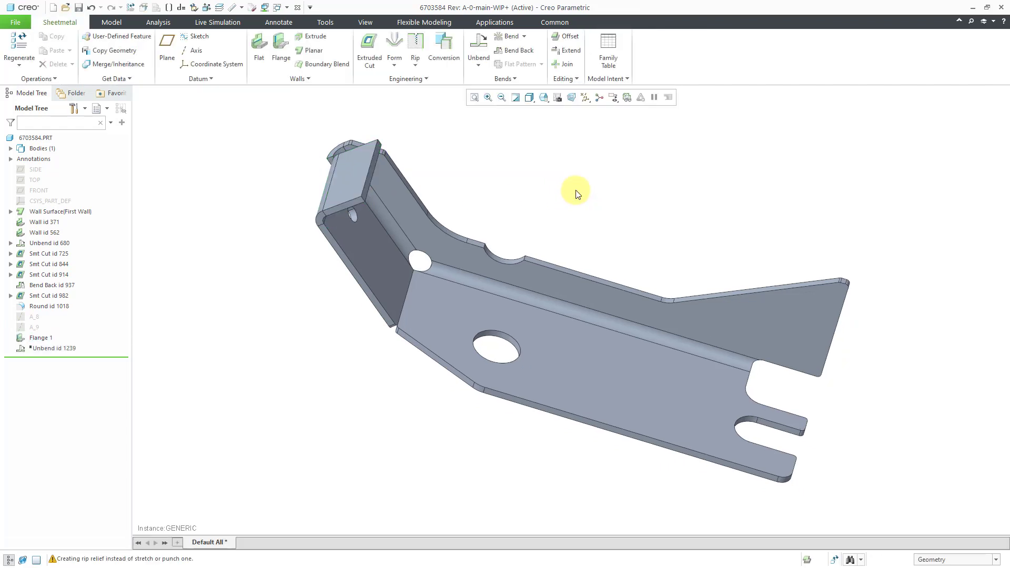
left_click(45, 339)
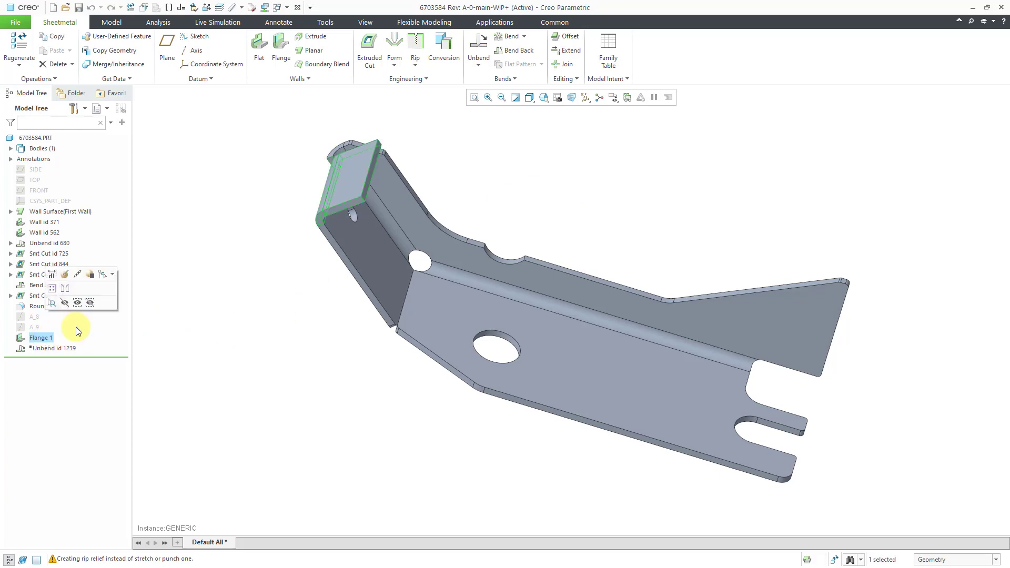
left_click(192, 255)
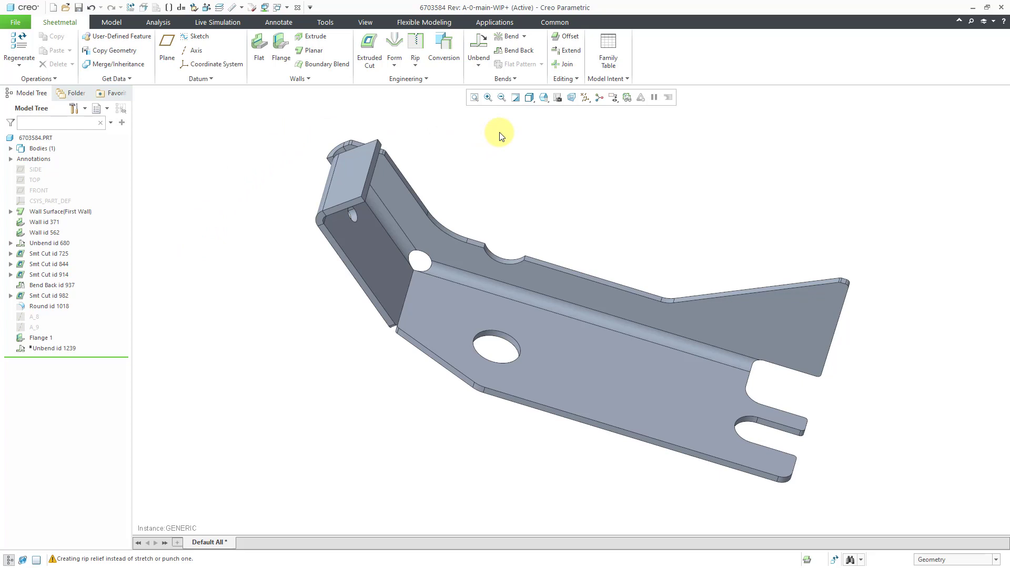
Step: Open the part's Relations window, moving and enlarging it to show more lines
left_click(609, 80)
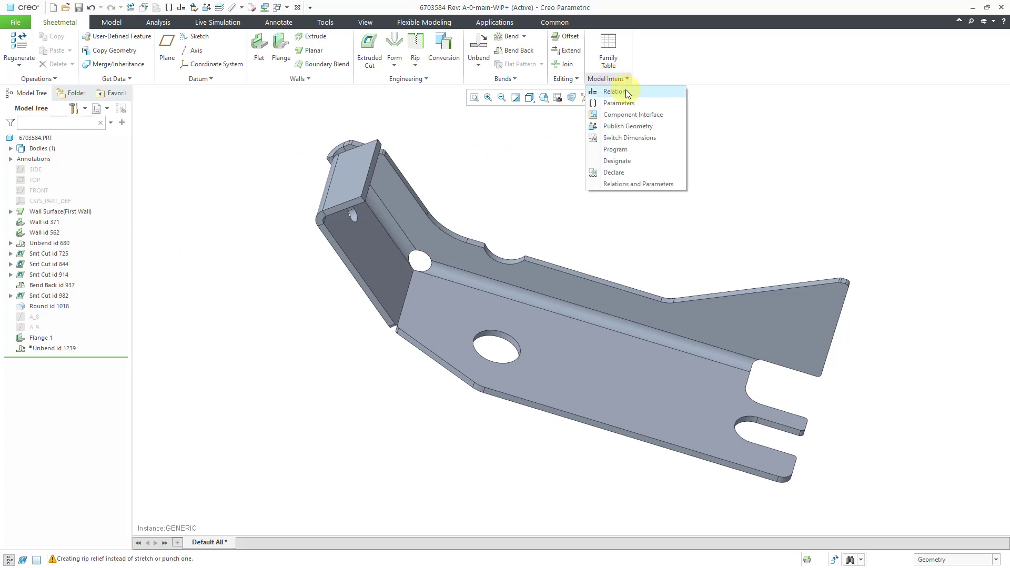
left_click(627, 92)
left_click_drag(567, 103, 743, 101)
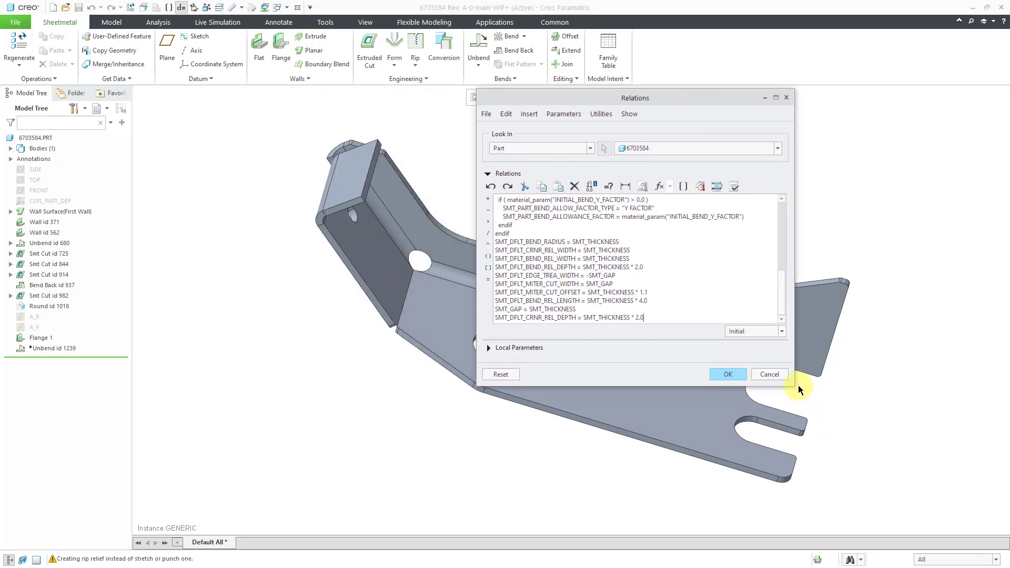
left_click_drag(796, 384, 930, 531)
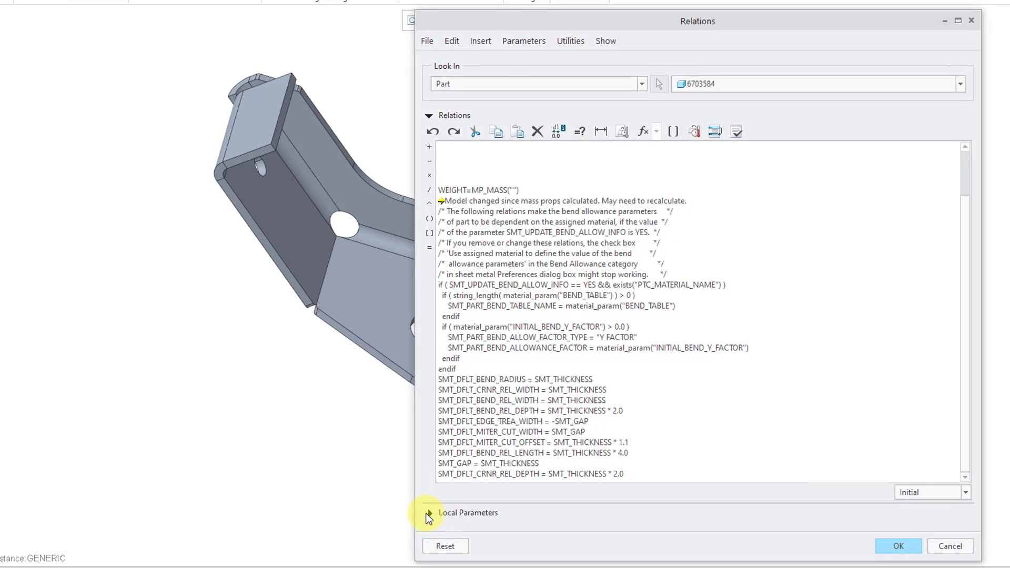
Step: Expand Local Parameters, widen the Name column and scroll down to the SMT_DFLT parameters
left_click(429, 512)
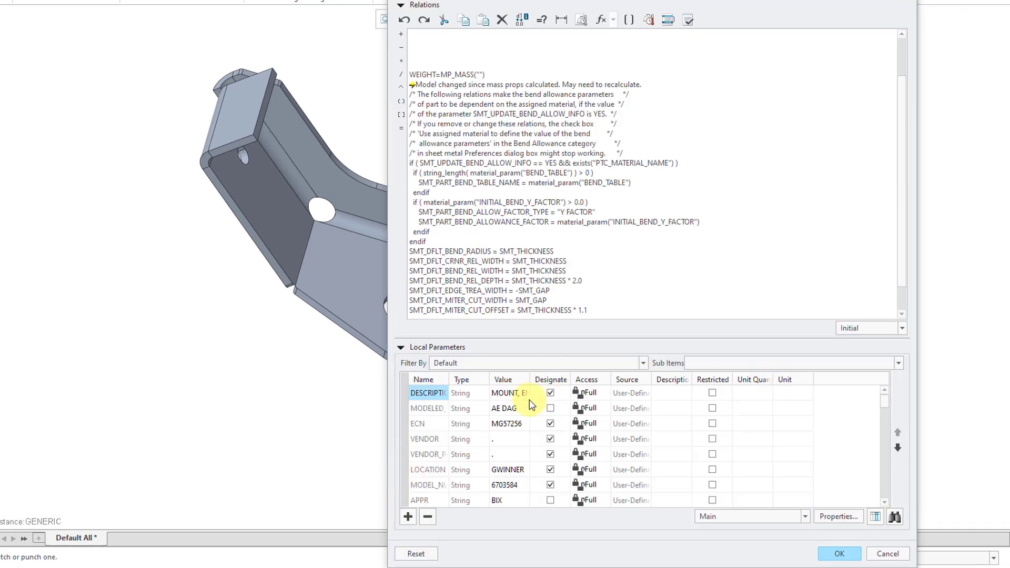
left_click_drag(449, 379, 525, 377)
left_click_drag(885, 400, 873, 444)
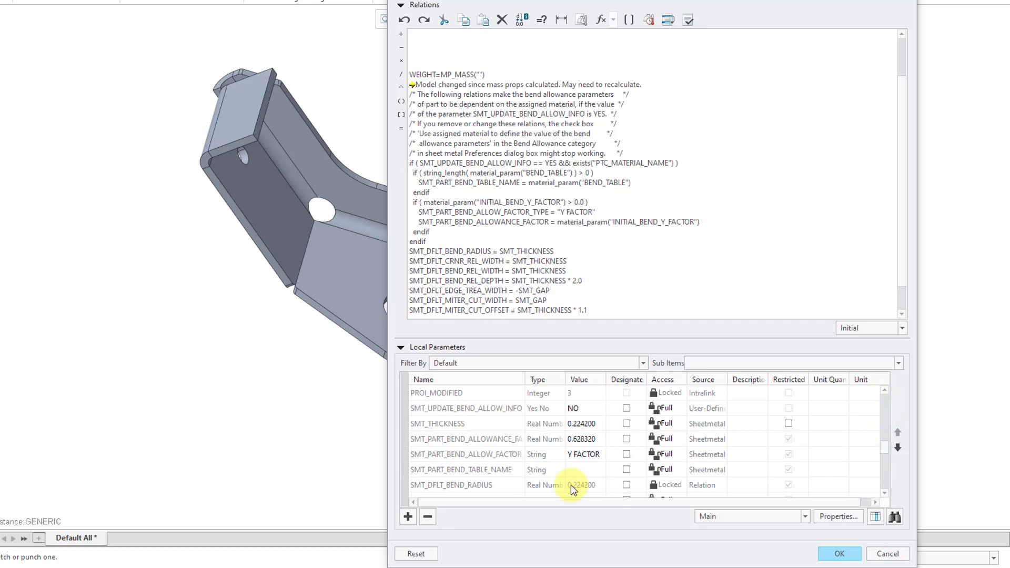
left_click(885, 491)
left_click(885, 492)
left_click(885, 492)
left_click(885, 491)
left_click(885, 491)
left_click(885, 491)
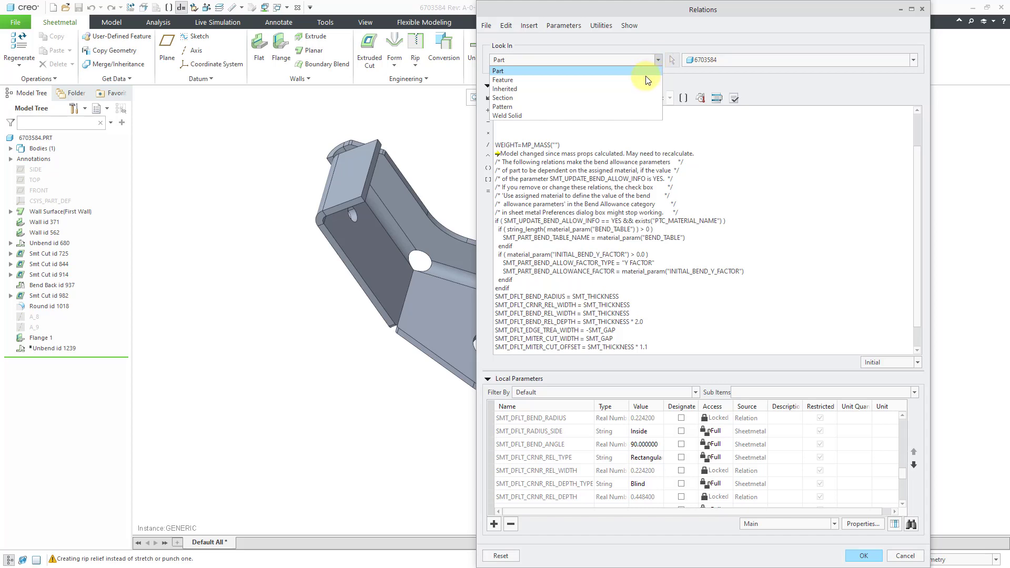
Step: Show Flange 1's section relations for D216–D231, then accept and regenerate the model
left_click(643, 80)
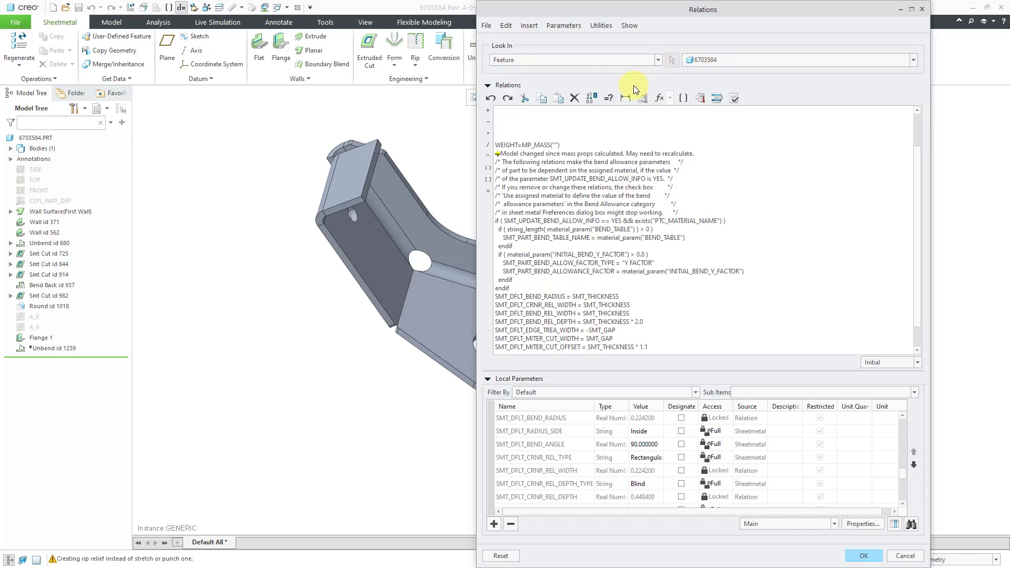
left_click(39, 339)
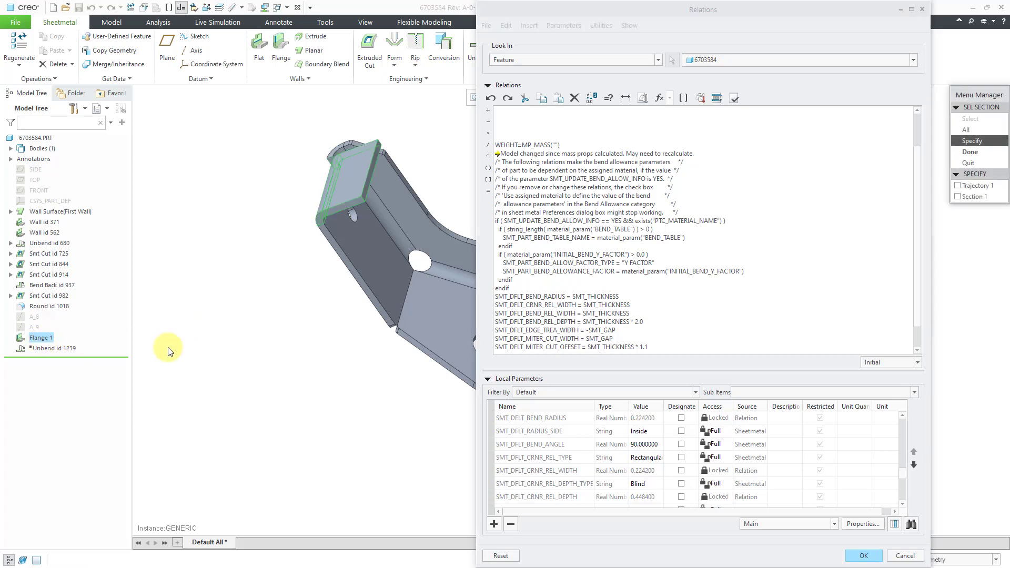
left_click(984, 197)
left_click(985, 154)
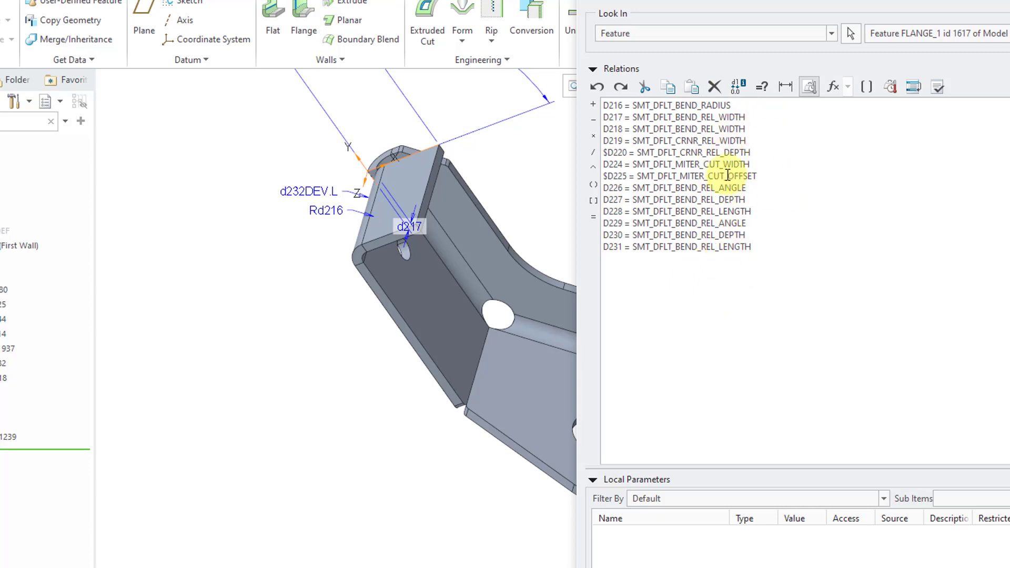
scroll(339, 358, "down", 3)
scroll(348, 290, "up", 2)
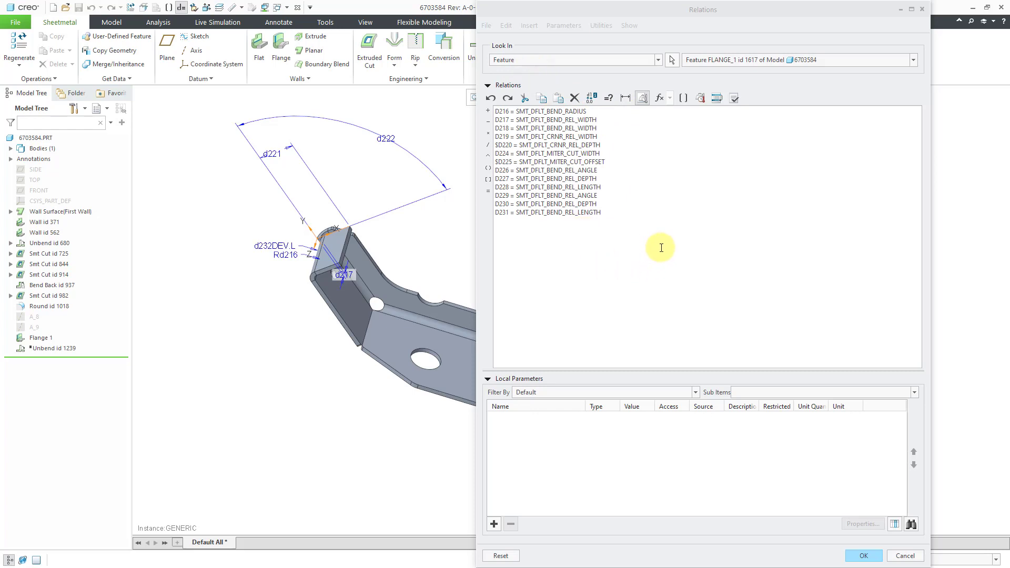
left_click(864, 556)
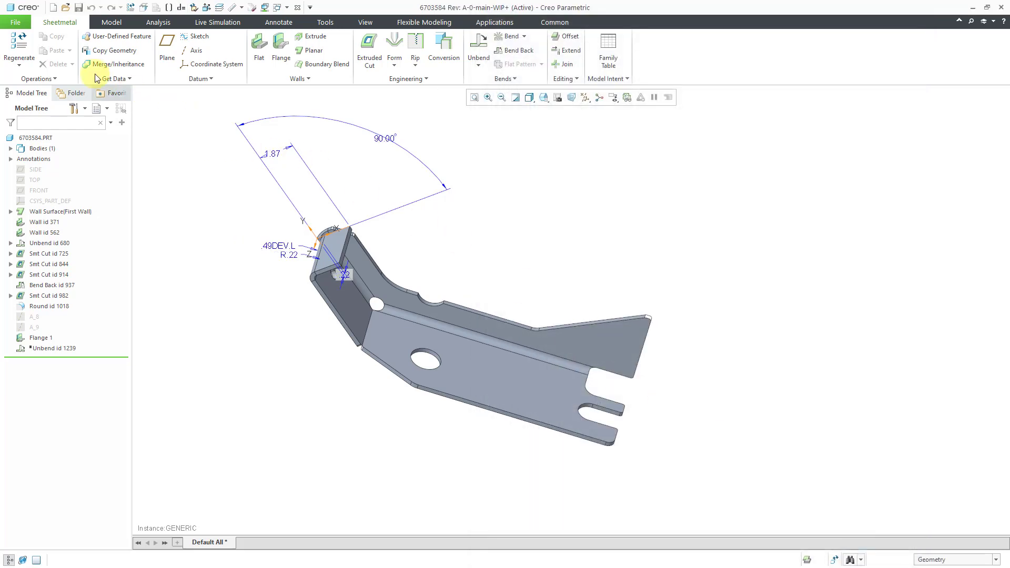
Step: Confirm the Sheetmetal paths under C:\Creo\Sheetmetal with Show bend notes on, check Annotation Display, and apply
left_click(17, 23)
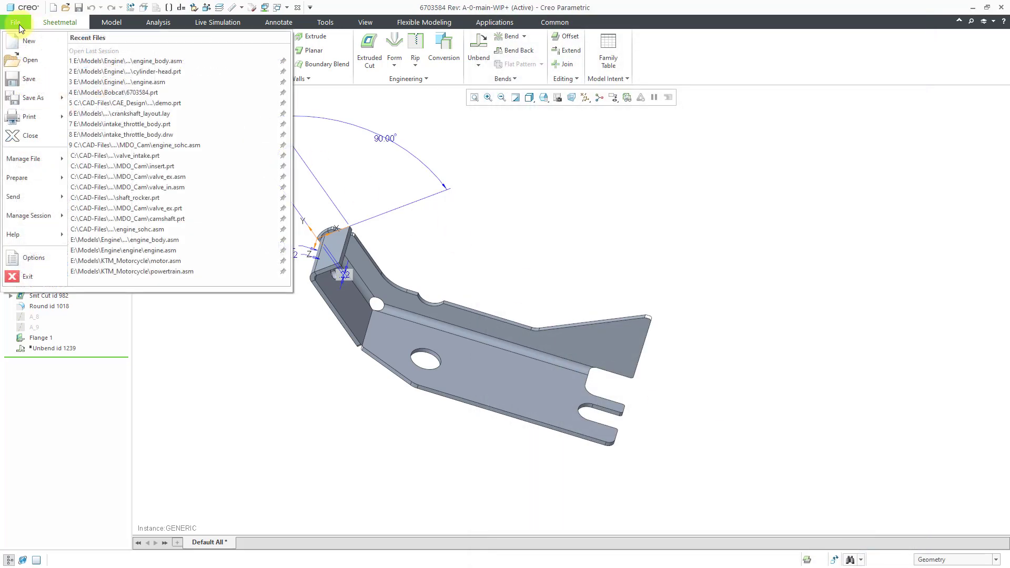
left_click(44, 258)
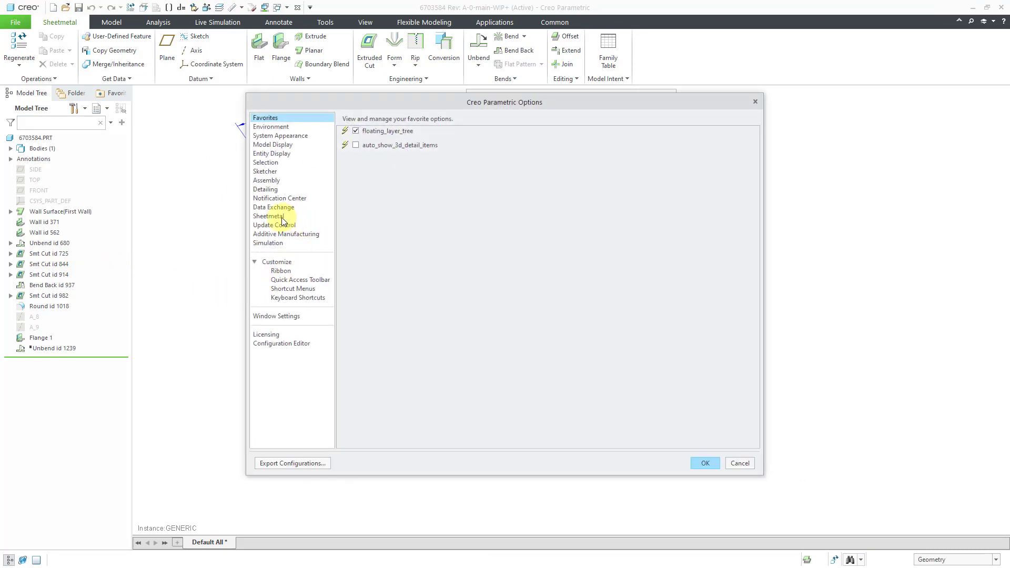
left_click(282, 220)
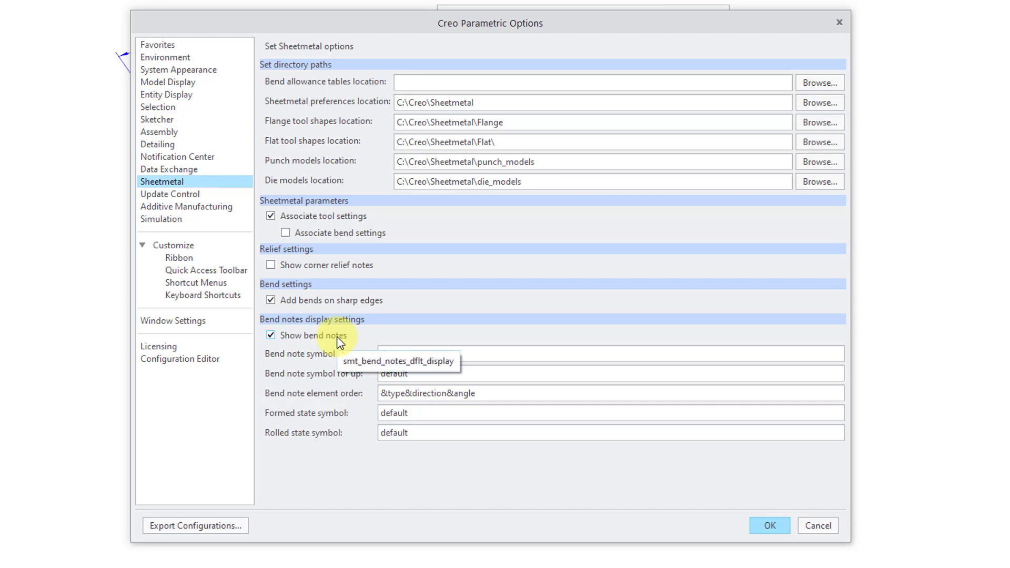
left_click_drag(595, 27, 577, 77)
left_click(647, 24)
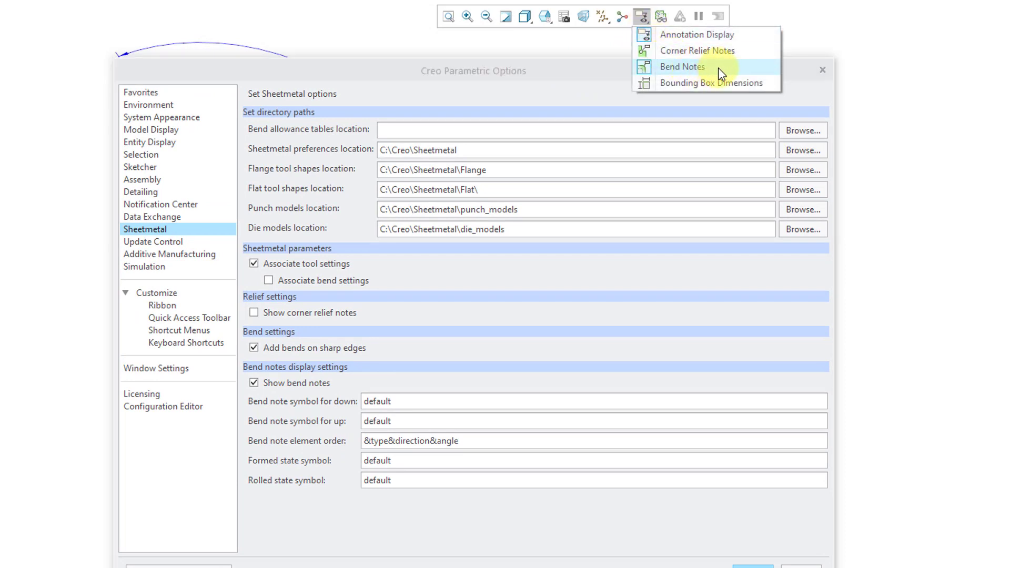
left_click(571, 95)
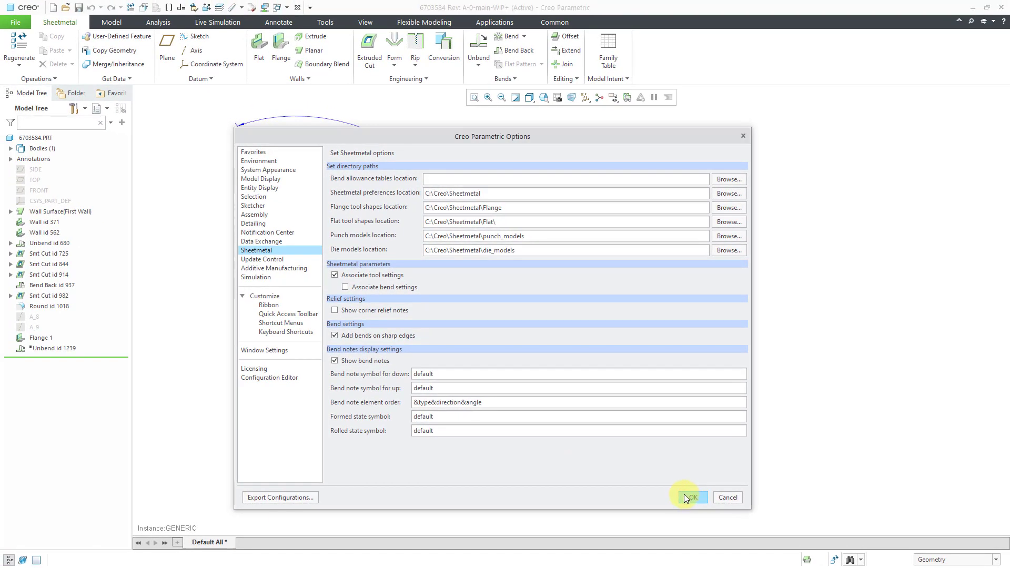
left_click(682, 497)
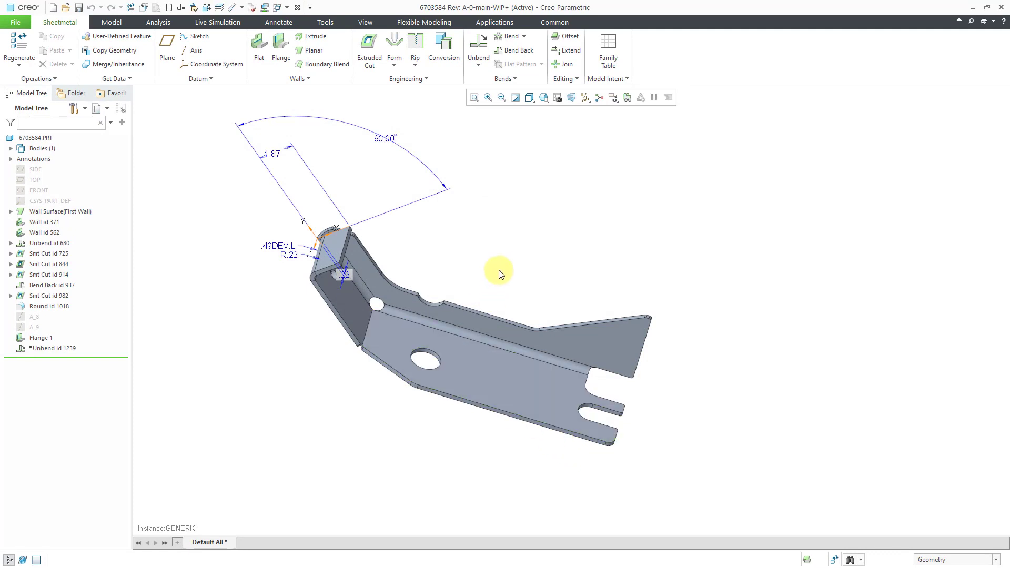
Step: Export the current Creo configuration as config.pro in C:\Creo and close Options
left_click(20, 23)
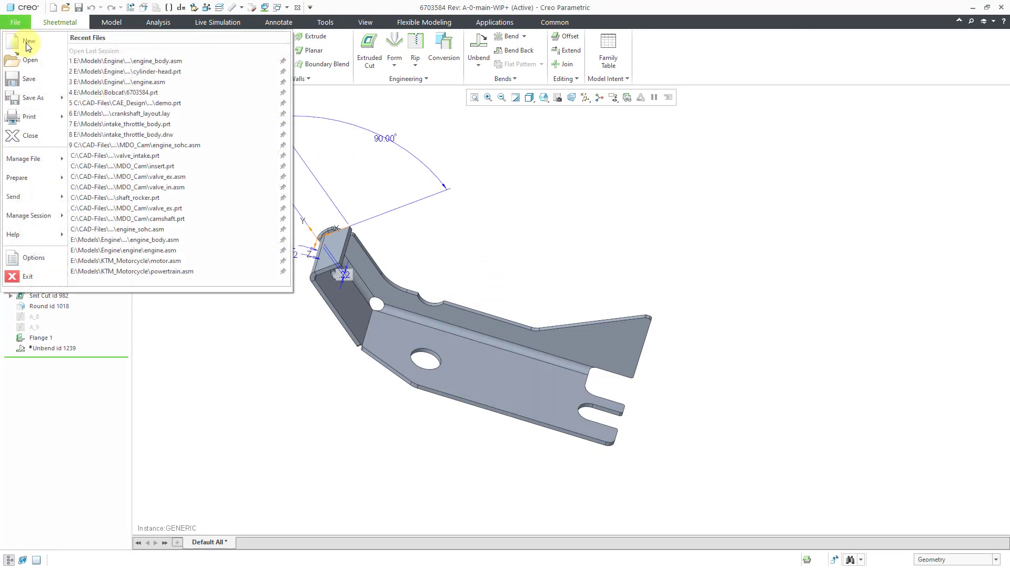
left_click(33, 257)
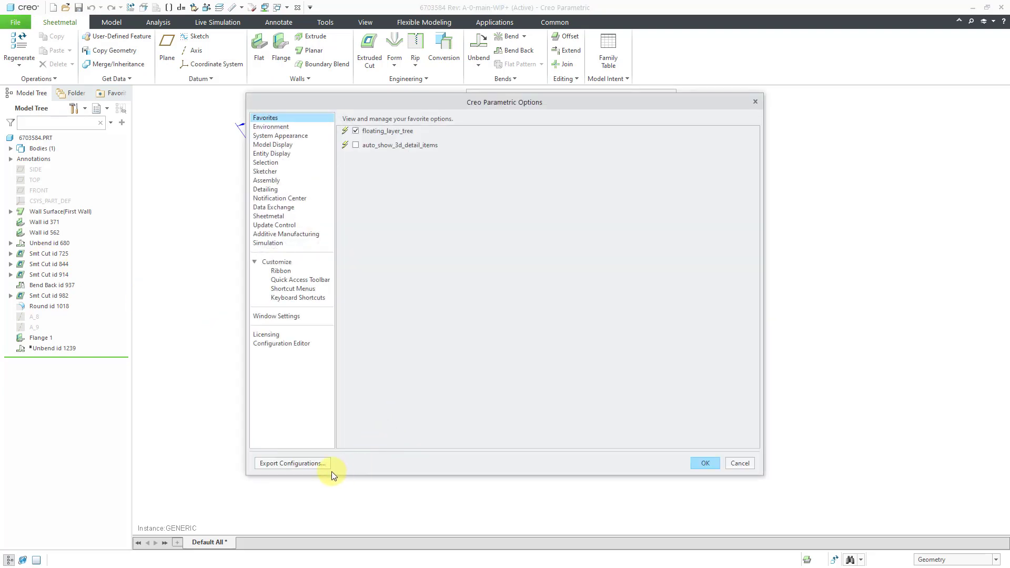
left_click(315, 466)
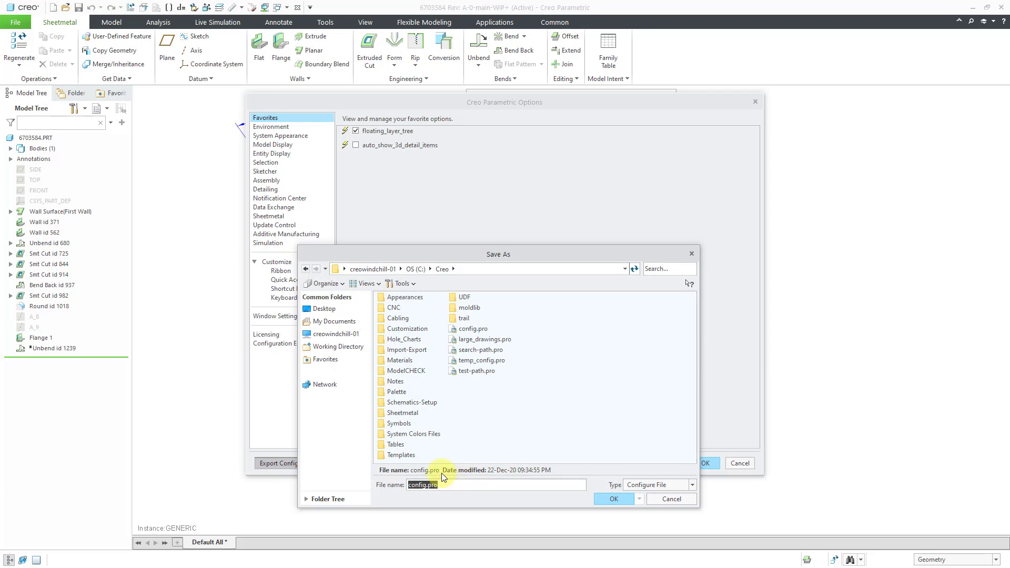
left_click(612, 498)
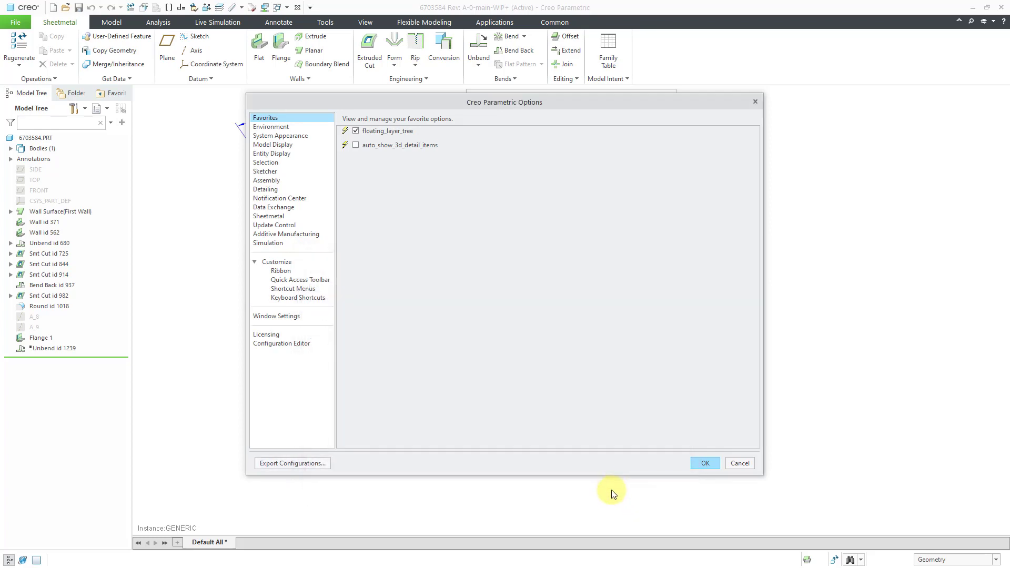
left_click(704, 463)
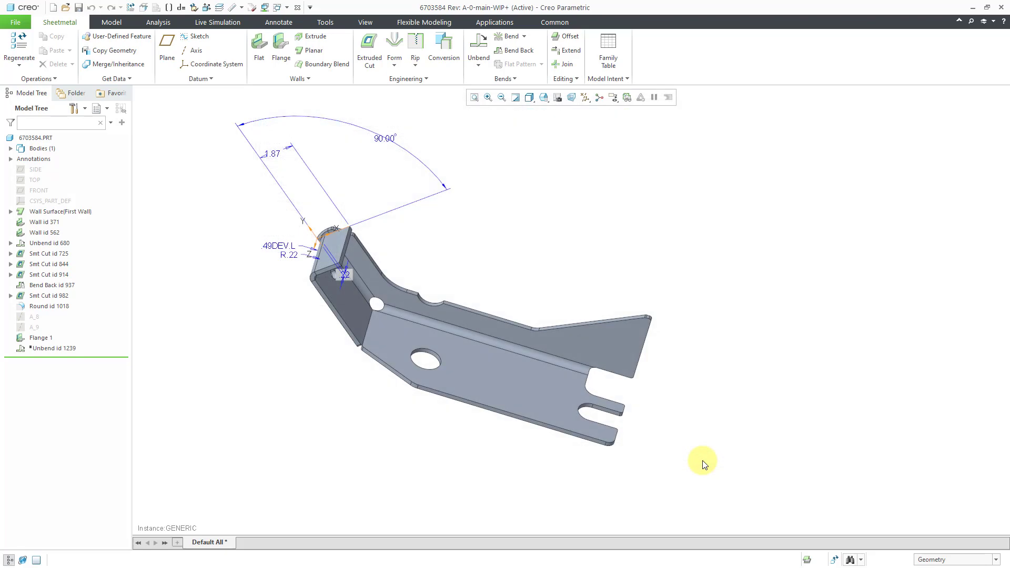